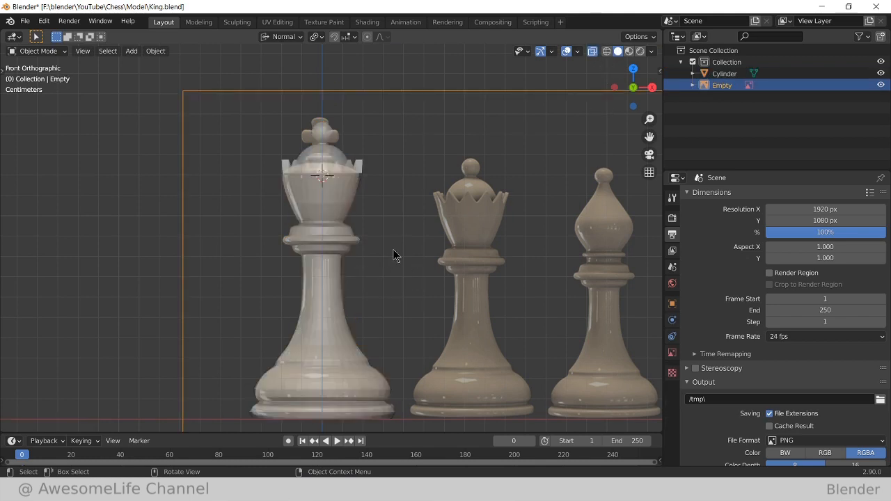
# Nudge the reference image about 0.46 mm along X to line the king up with the chess piece mesh
pyautogui.press('g')
pyautogui.press('z')
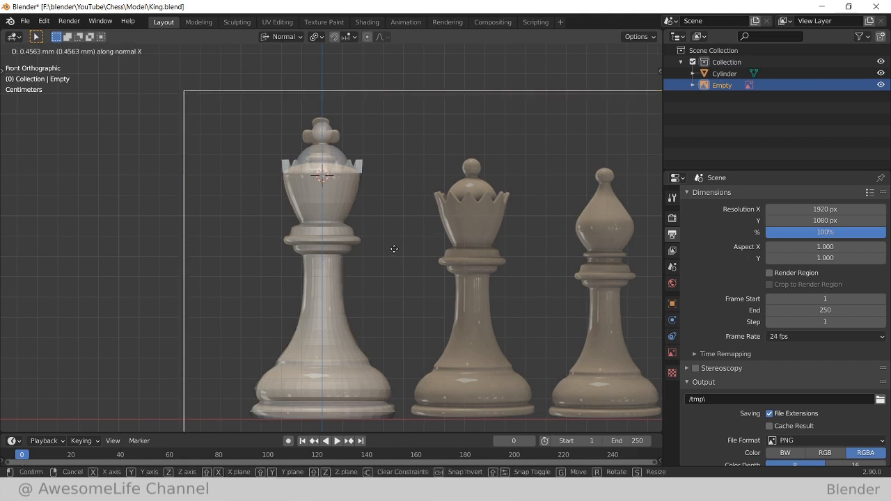
pyautogui.click(394, 249)
# Edit the chess piece mesh and delete its ball, dome and crown points above the cup
pyautogui.scroll(2, 369, 195)
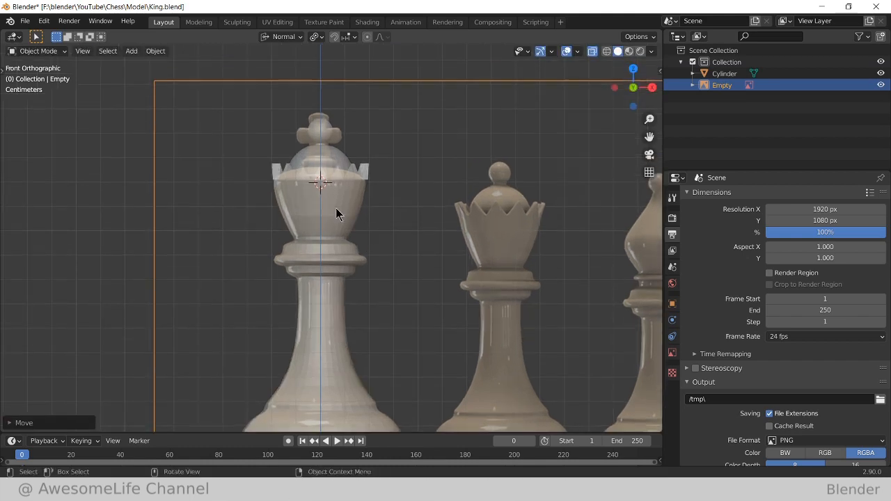
pyautogui.click(336, 208)
pyautogui.press('Tab')
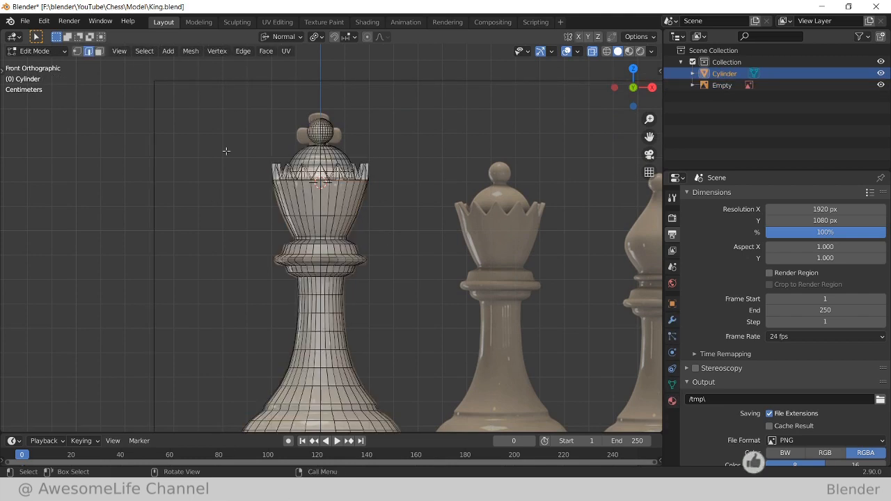
pyautogui.moveTo(204, 75); pyautogui.dragTo(399, 176)
pyautogui.moveTo(224, 97); pyautogui.dragTo(403, 177)
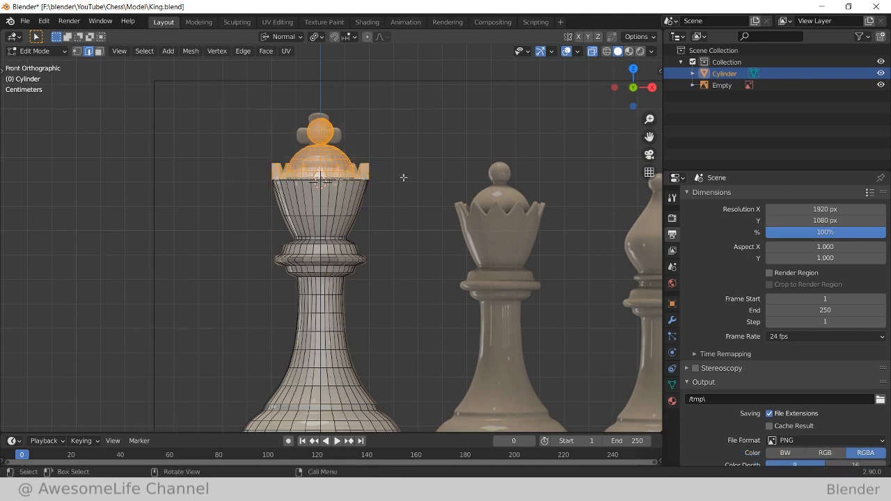
pyautogui.press('x')
pyautogui.click(381, 179)
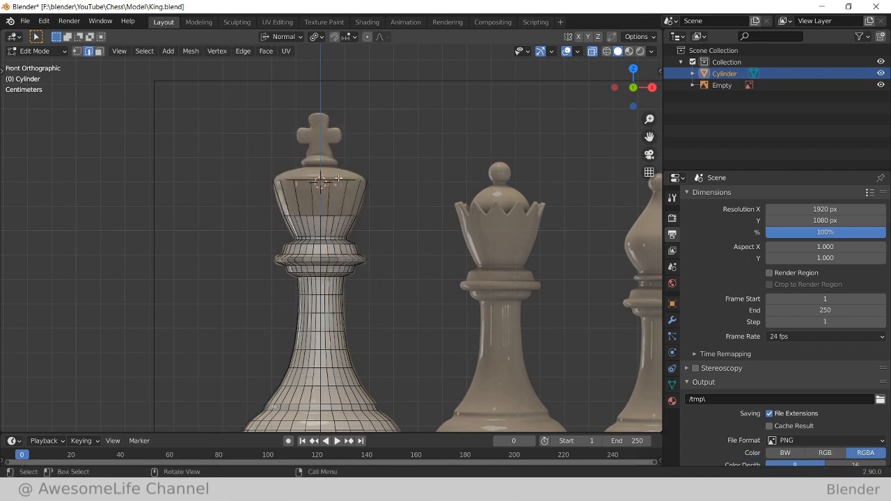
# Delete the remaining cup geometry above the collar, including its upper rim and middle ring
pyautogui.scroll(2, 322, 179)
pyautogui.moveTo(193, 68); pyautogui.dragTo(481, 174)
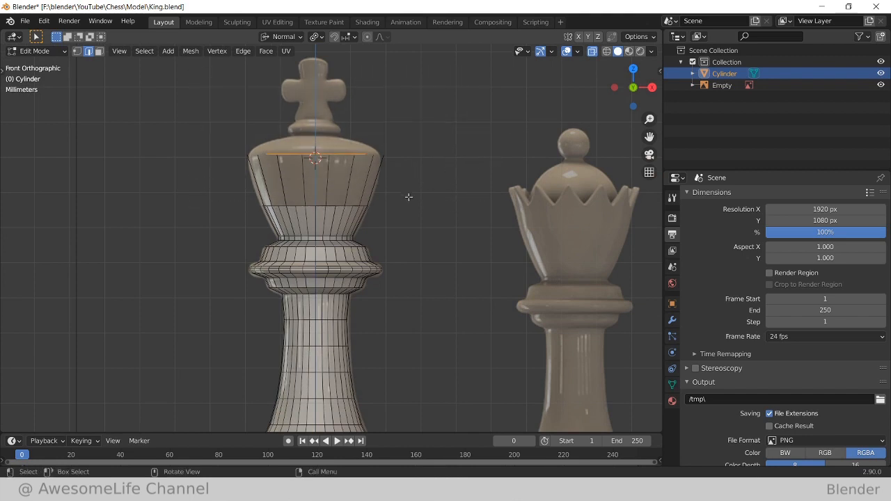
pyautogui.click(387, 195)
pyautogui.moveTo(212, 121); pyautogui.dragTo(414, 209)
pyautogui.press('x')
pyautogui.click(414, 221)
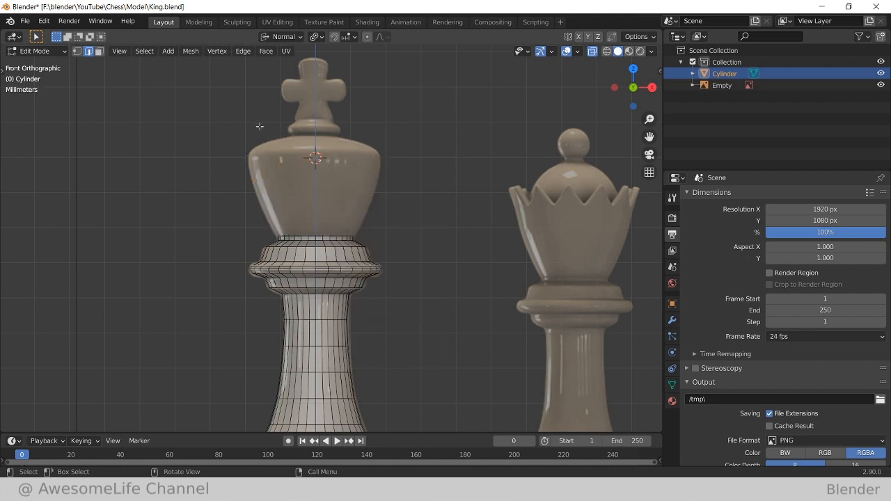
# Switch to vertex selection and delete the topmost ring of vertices above the collar
pyautogui.click(76, 51)
pyautogui.scroll(1, 354, 201)
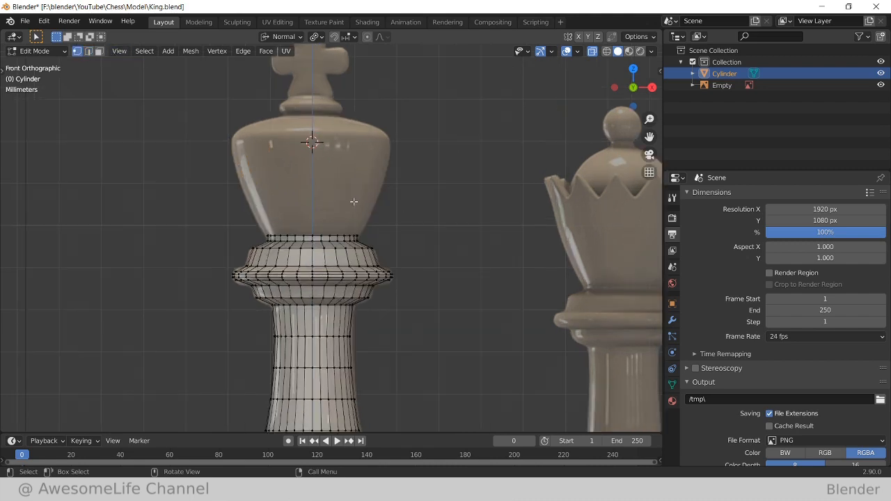
pyautogui.scroll(3, 355, 209)
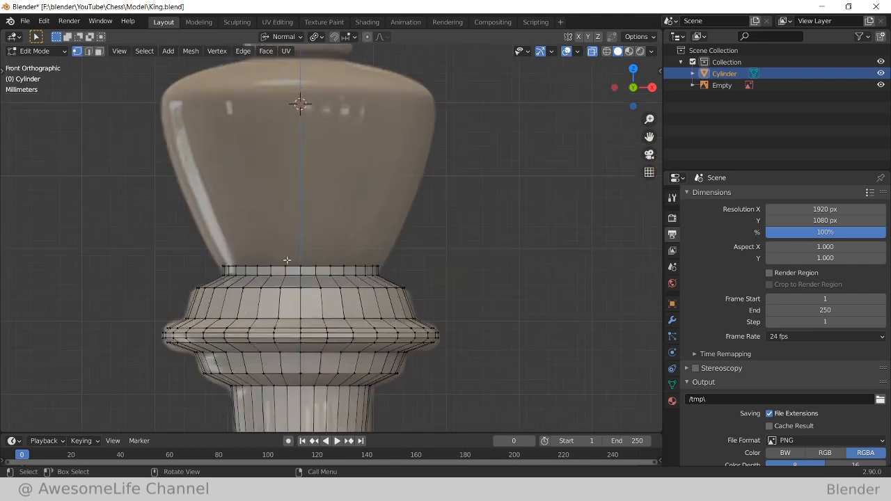
pyautogui.scroll(1, 286, 259)
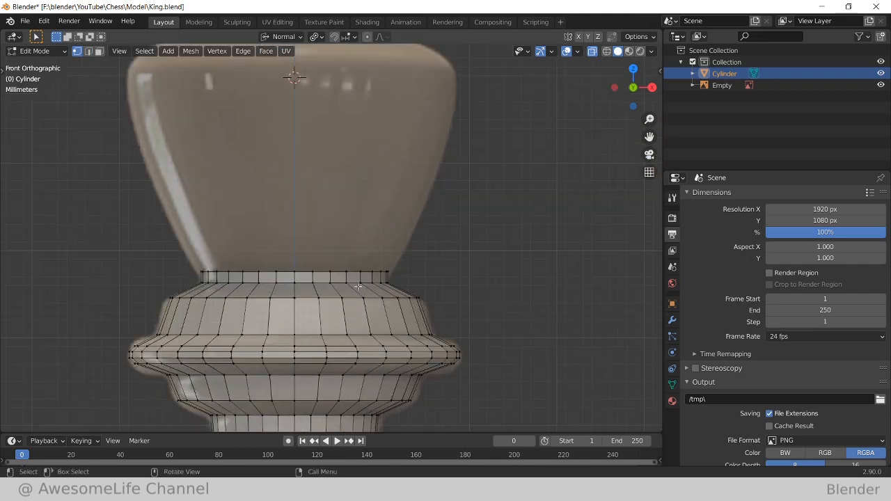
pyautogui.scroll(-1, 262, 302)
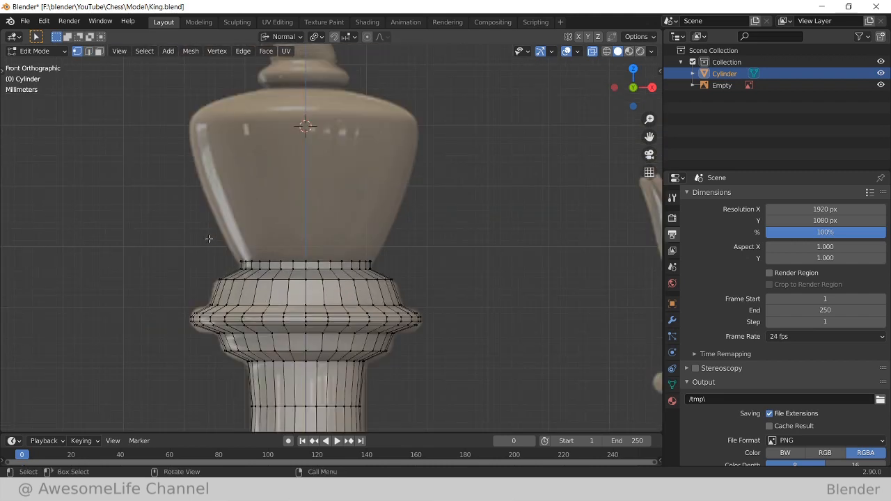
pyautogui.moveTo(208, 239); pyautogui.dragTo(424, 266)
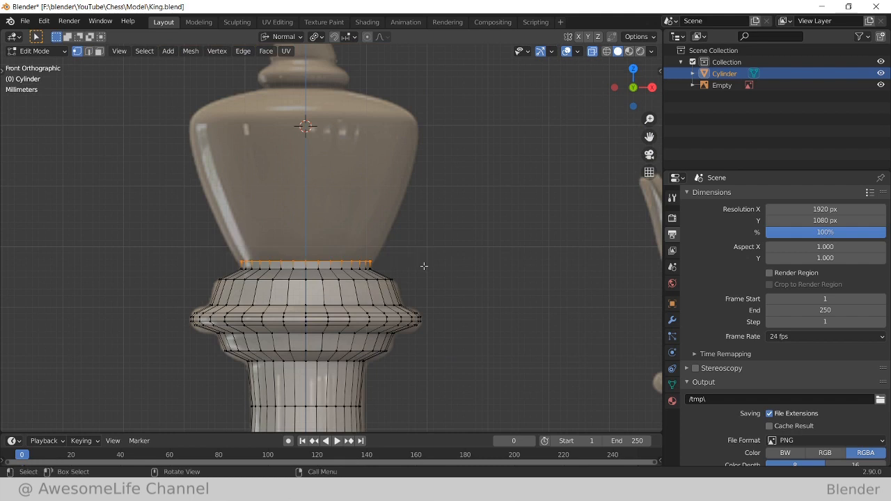
pyautogui.press('x')
pyautogui.click(354, 268)
# Fit the collar's top edge loop to the reference by scaling, and extrude it slightly upward
pyautogui.scroll(2, 355, 270)
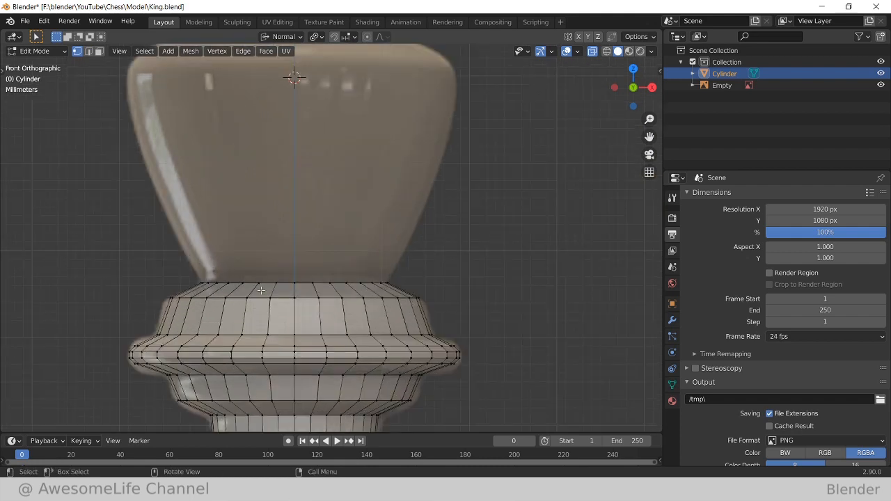
pyautogui.keyDown('alt'); pyautogui.click(344, 284); pyautogui.keyUp('alt')
pyautogui.press('s')
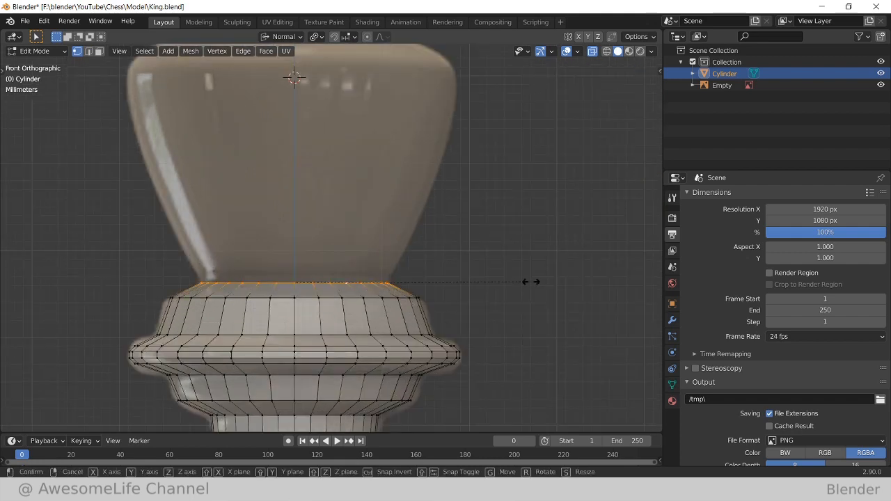
pyautogui.click(529, 281)
pyautogui.press('e')
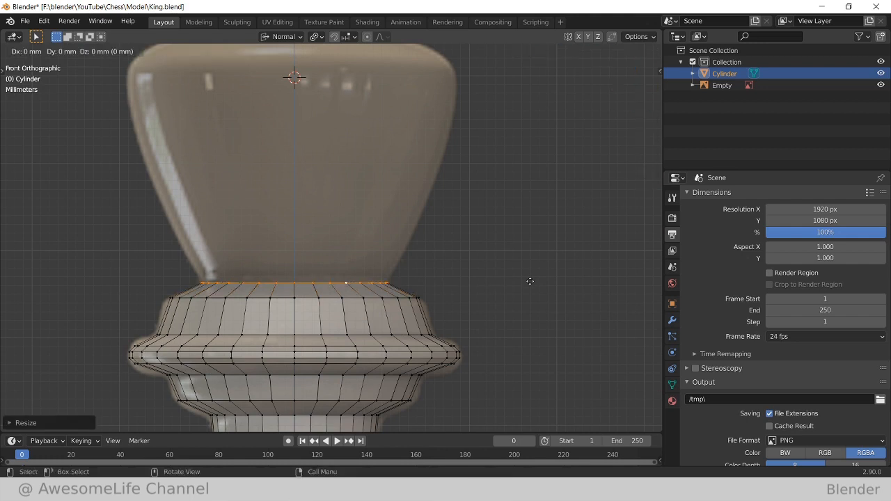
pyautogui.click(530, 274)
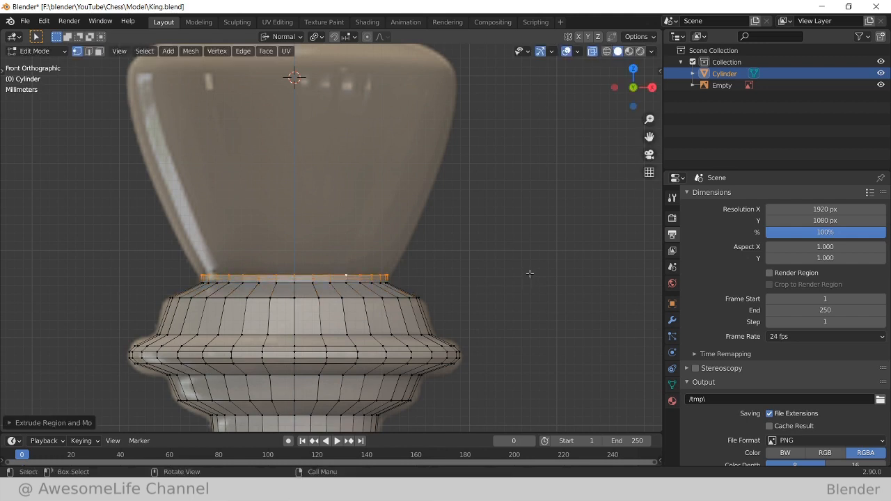
# Extrude the loop about 23 mm upward and scale it out to the width of the king's head
pyautogui.press('e')
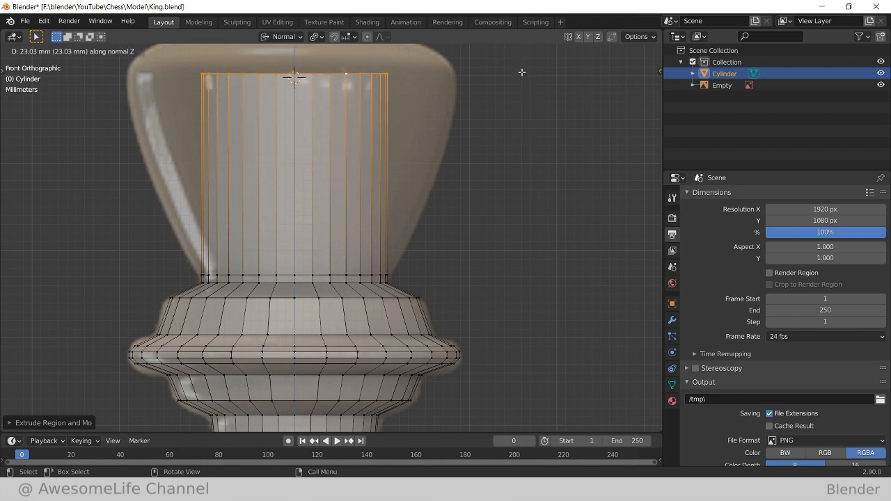
pyautogui.click(521, 71)
pyautogui.press('s')
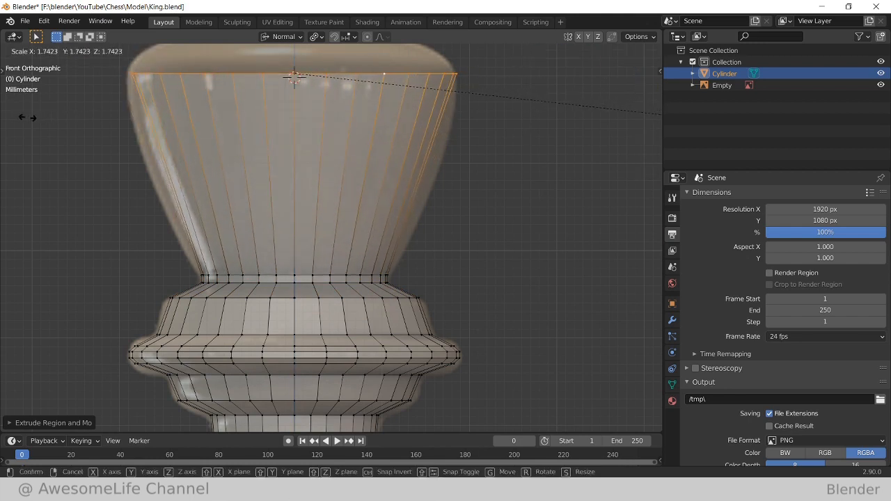
pyautogui.click(655, 112)
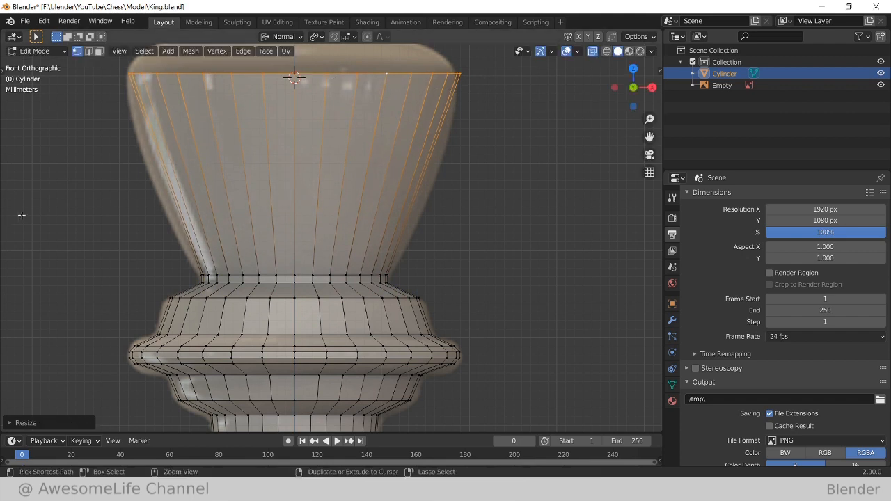
# Add a loop cut around the middle of the head and scale it about 1.11 times to follow the reference
pyautogui.hotkey('ctrl', 'r')
pyautogui.click(244, 165)
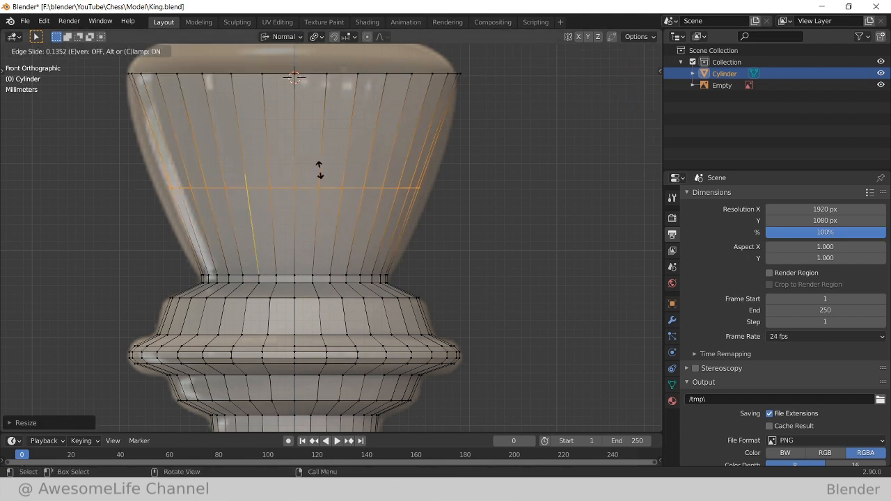
pyautogui.click(389, 161)
pyautogui.press('s')
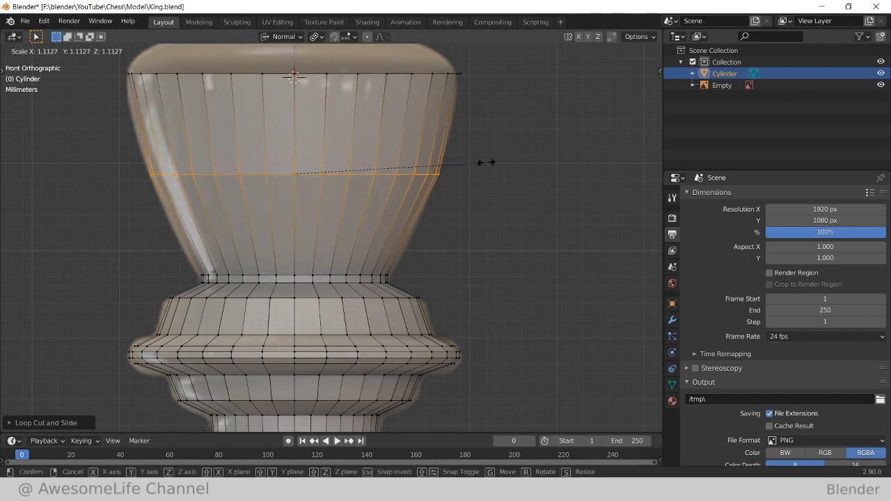
pyautogui.click(485, 162)
# Add a loop cut between the head's middle loop and its rim, and scale it out slightly to the outline
pyautogui.hotkey('ctrl', 'r')
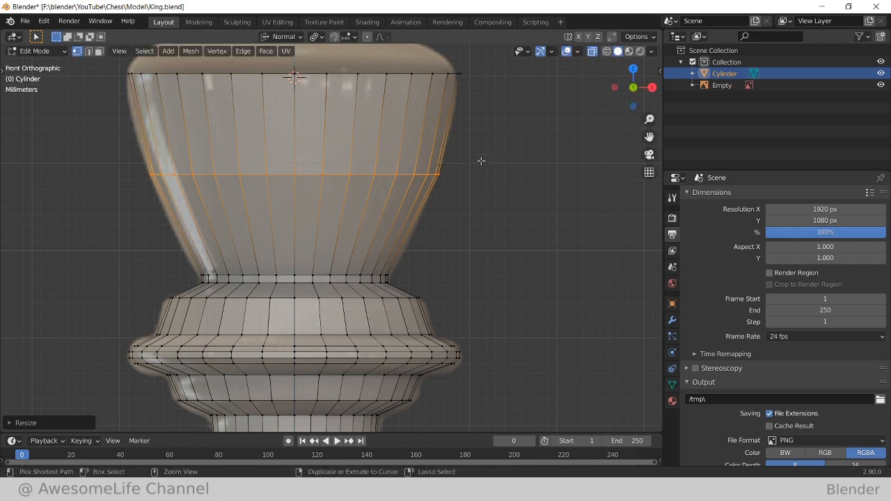
pyautogui.click(460, 123)
pyautogui.click(462, 125)
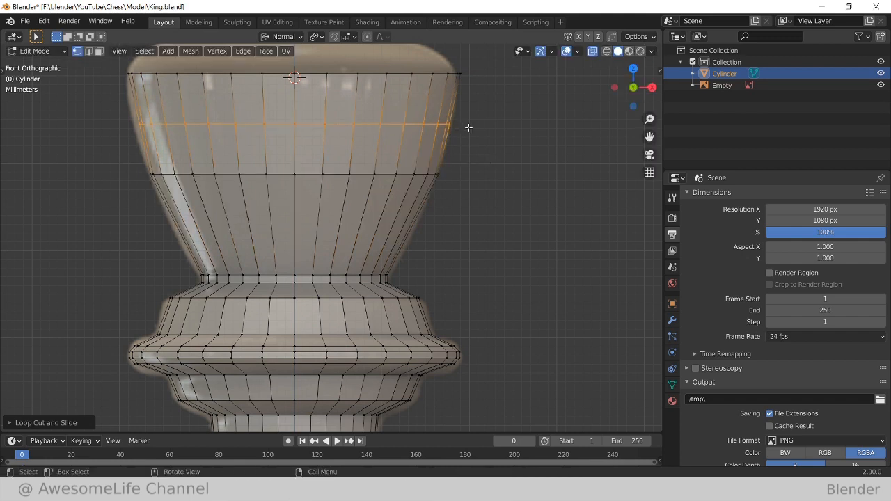
pyautogui.press('s')
pyautogui.click(473, 127)
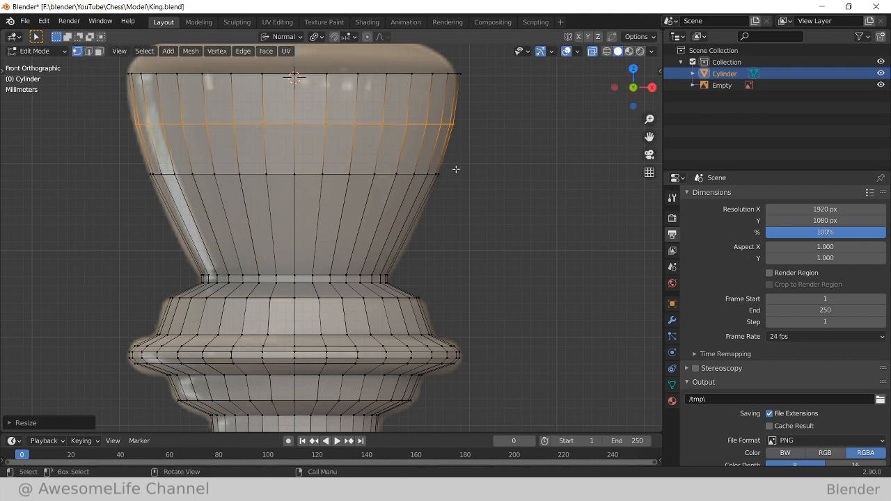
# Extrude the head's rim about 5.9 mm upward and scale the new loop to about 0.37 at the neck
pyautogui.keyDown('shift'); pyautogui.moveTo(454, 169); pyautogui.dragTo(451, 251, button='middle'); pyautogui.keyUp('shift')
pyautogui.scroll(1, 381, 157)
pyautogui.keyDown('shift'); pyautogui.moveTo(381, 156); pyautogui.dragTo(379, 192, button='middle'); pyautogui.keyUp('shift')
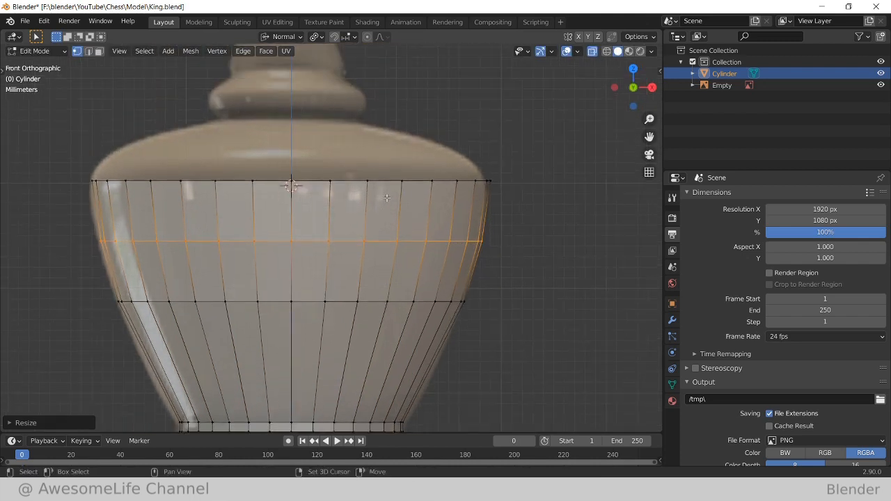
pyautogui.keyDown('alt'); pyautogui.click(453, 185); pyautogui.keyUp('alt')
pyautogui.press('e')
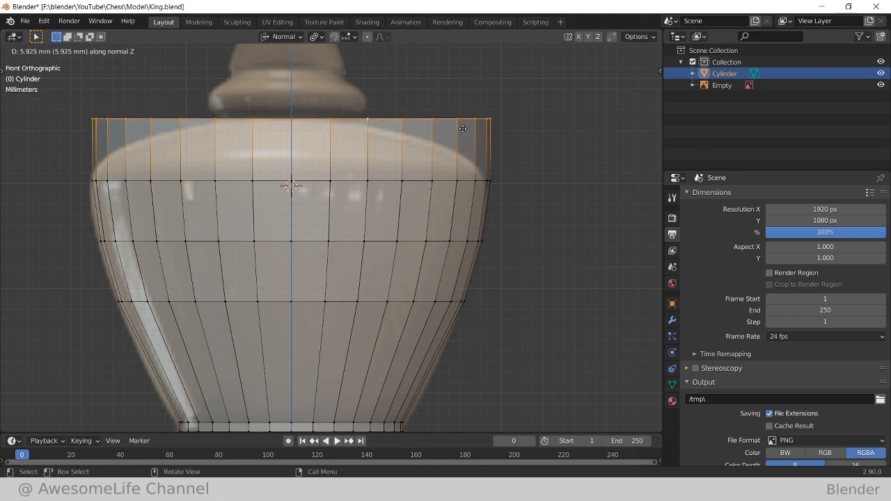
pyautogui.click(463, 130)
pyautogui.press('s')
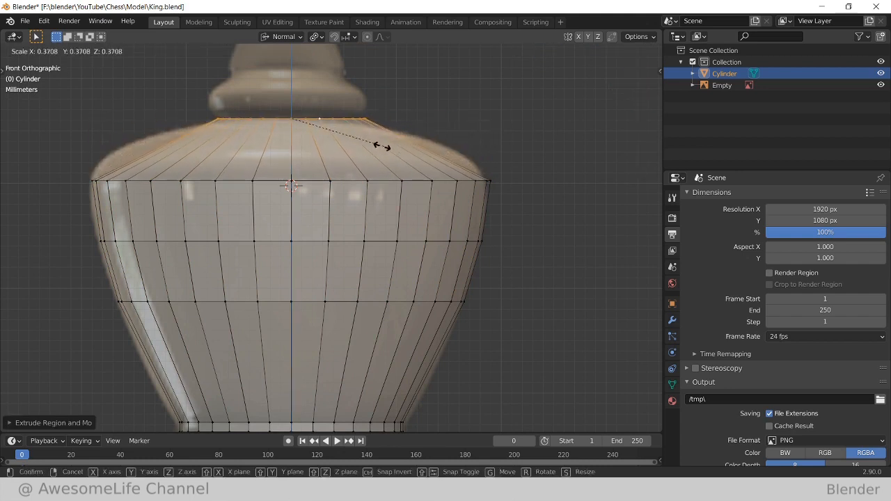
pyautogui.click(382, 147)
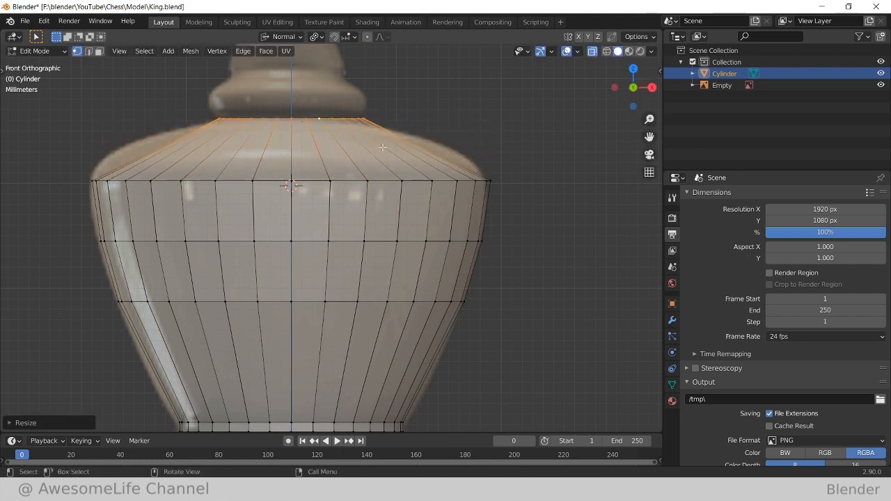
# Add a loop cut halfway up the sloping shoulder and scale it outward to match the rounded reference outline
pyautogui.hotkey('ctrl', 'r')
pyautogui.click(415, 155)
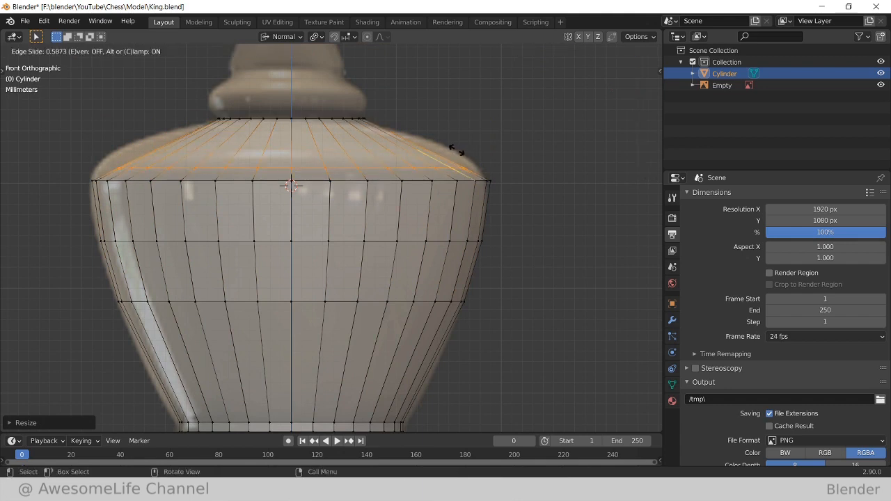
pyautogui.click(456, 149)
pyautogui.press('s')
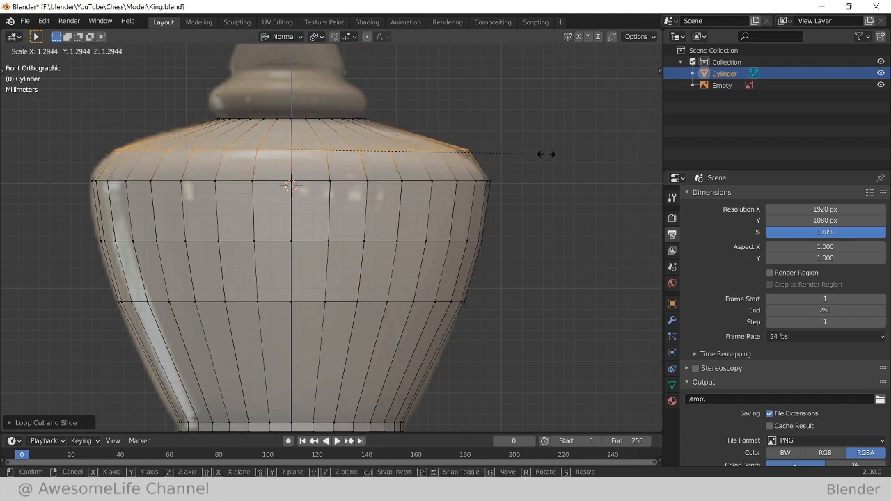
pyautogui.click(537, 155)
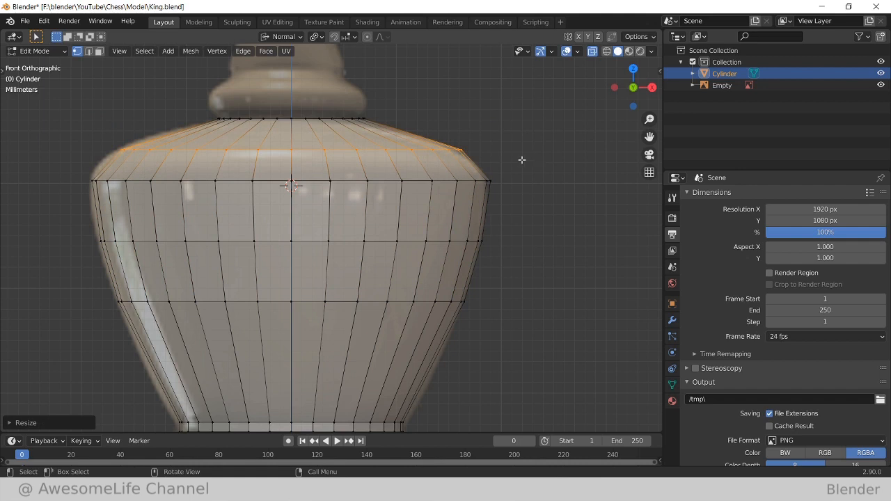
# Scale the shoulder's top loop to about 0.98 and extrude it slightly upward as a short neck
pyautogui.scroll(1, 278, 118)
pyautogui.keyDown('shift'); pyautogui.moveTo(335, 118); pyautogui.dragTo(354, 221, button='middle'); pyautogui.keyUp('shift')
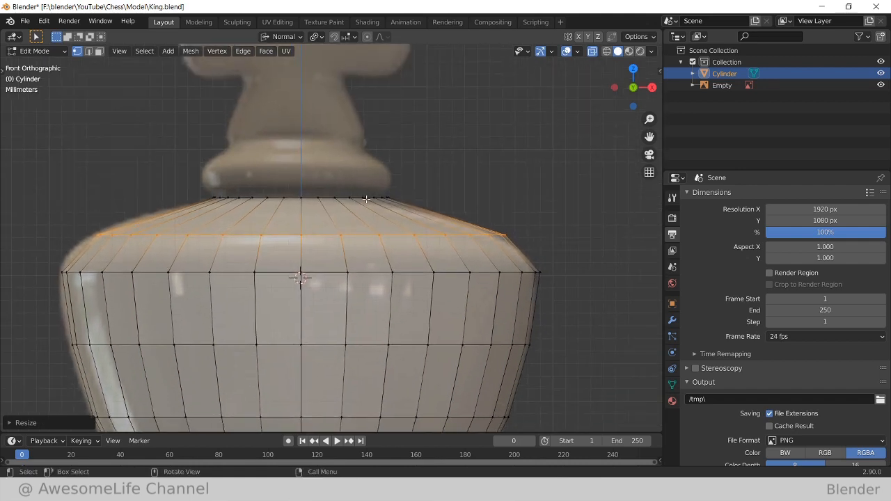
pyautogui.keyDown('alt'); pyautogui.click(369, 199); pyautogui.keyUp('alt')
pyautogui.press('s')
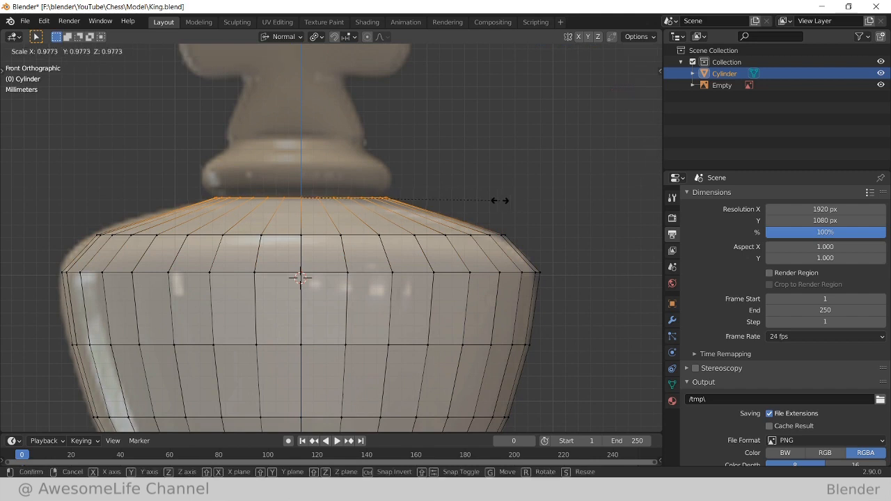
pyautogui.click(500, 200)
pyautogui.press('e')
pyautogui.click(499, 195)
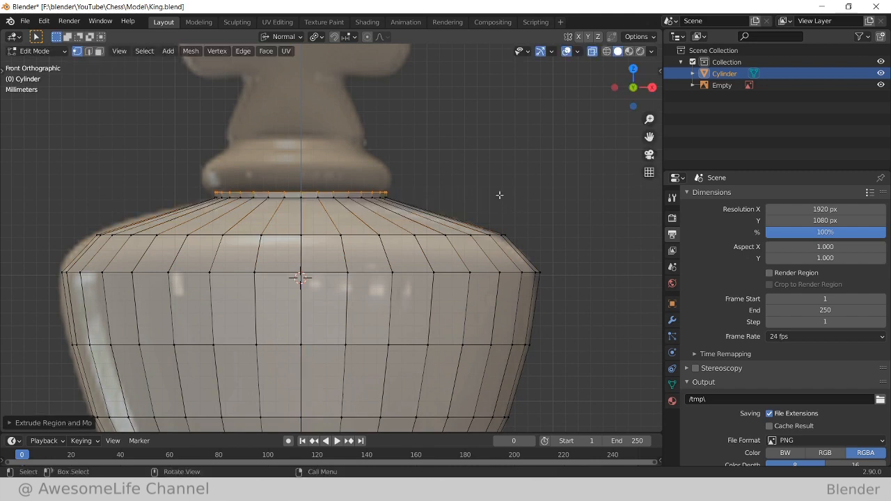
# Extrude the neck's top loop up to the base of the reference cross and scale it to about 0.8
pyautogui.press('e')
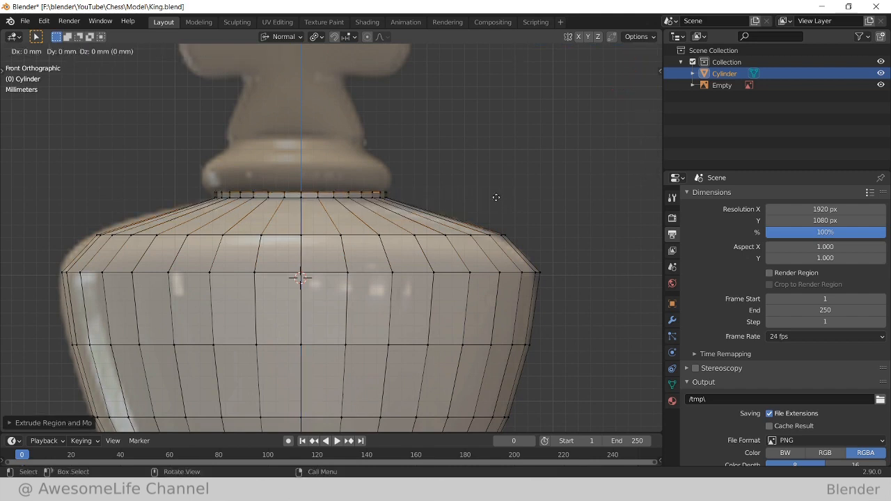
pyautogui.click(498, 145)
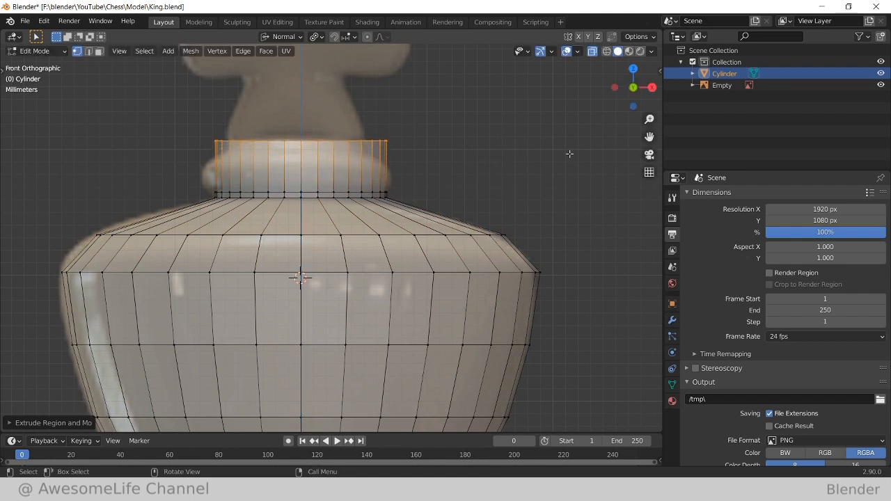
pyautogui.press('s')
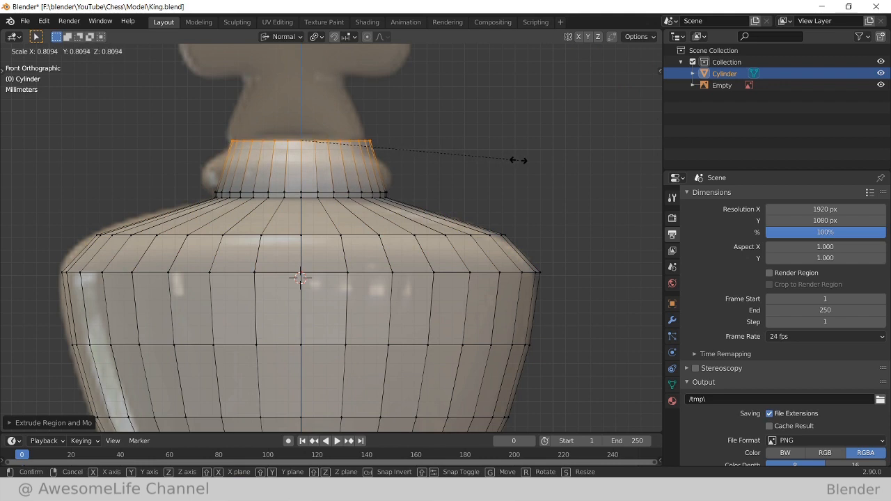
pyautogui.click(513, 162)
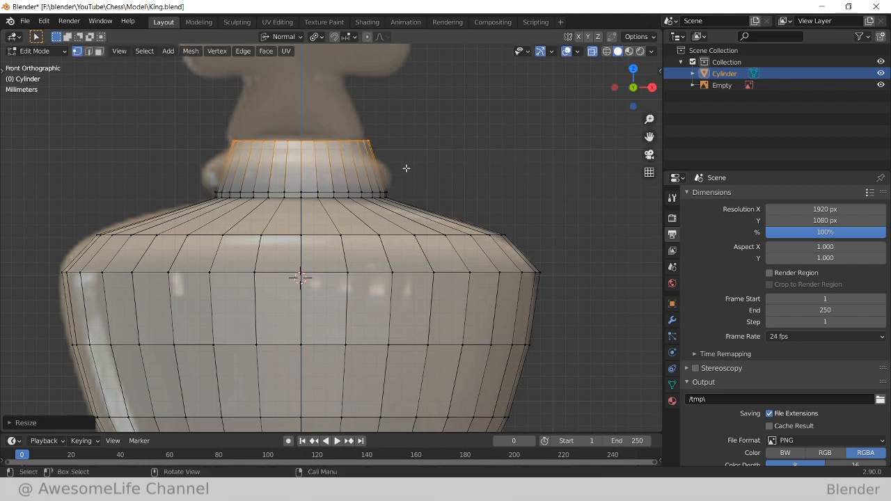
# Add a loop cut slightly below the collar's middle and scale it to about 1.24 to match the rounded reference outline
pyautogui.hotkey('ctrl', 'e')
pyautogui.press('Escape')
pyautogui.hotkey('ctrl', 'r')
pyautogui.click(398, 174)
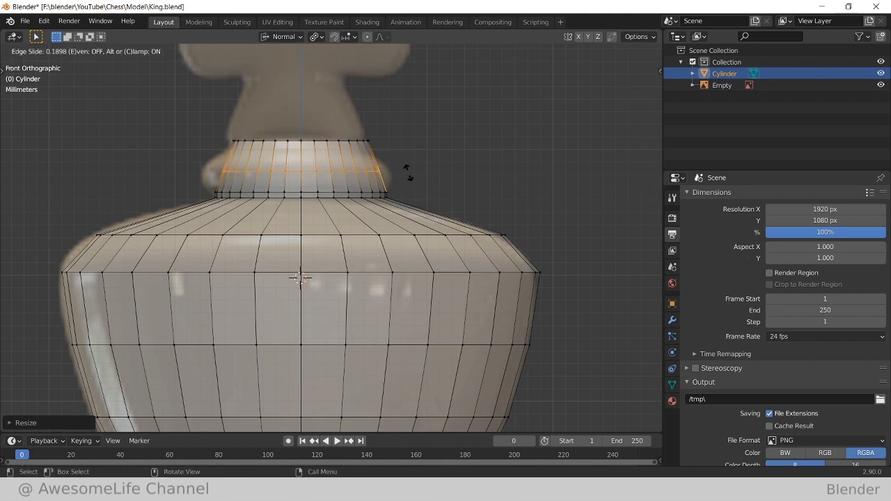
pyautogui.click(408, 172)
pyautogui.press('s')
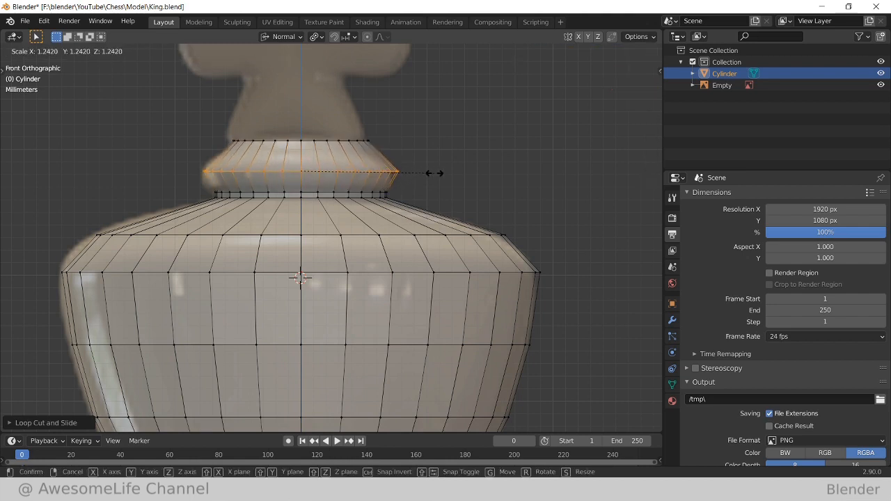
pyautogui.click(433, 172)
# Examine the king's base, stem, rings and head against the reference outline, with and without the mesh edges shown
pyautogui.scroll(-5, 430, 237)
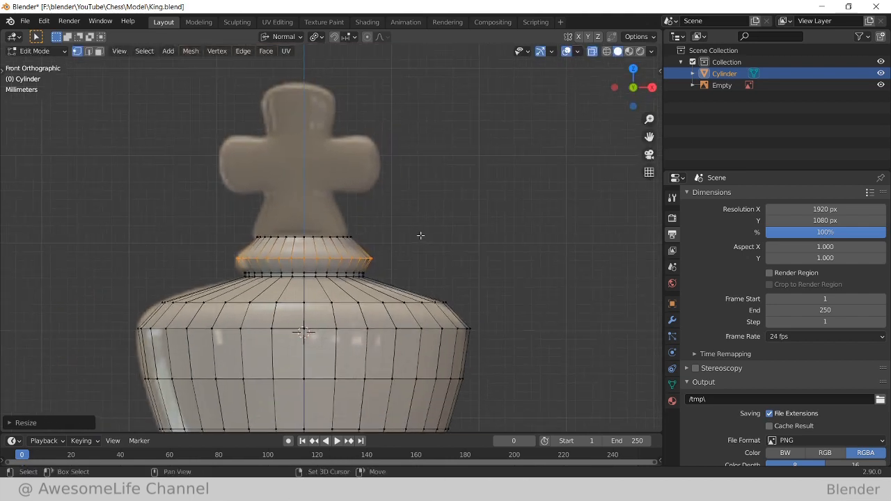
pyautogui.scroll(-4, 422, 238)
pyautogui.scroll(7, 412, 185)
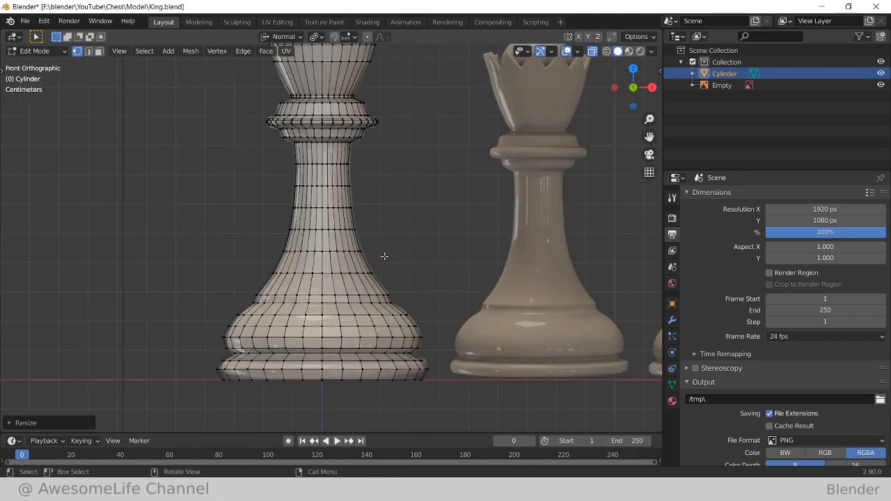
pyautogui.scroll(-2, 407, 222)
pyautogui.keyDown('shift'); pyautogui.moveTo(406, 170); pyautogui.dragTo(406, 394, button='middle'); pyautogui.keyUp('shift')
pyautogui.scroll(4, 404, 334)
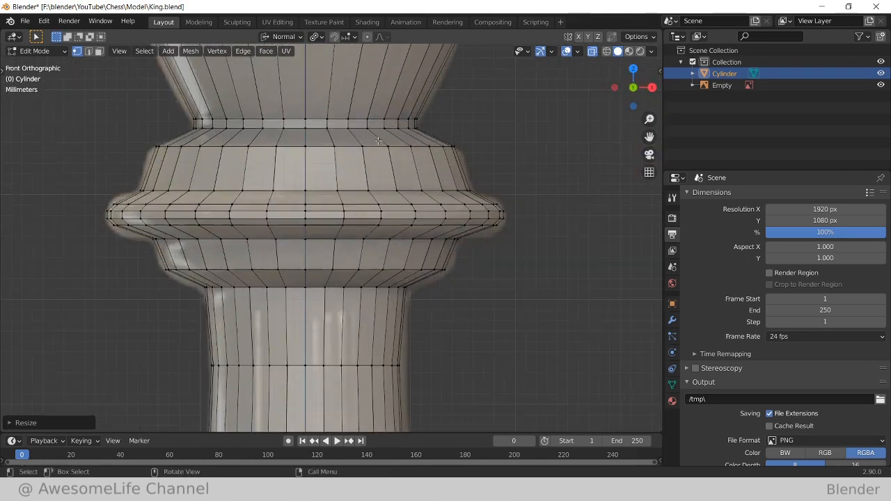
pyautogui.keyDown('shift'); pyautogui.moveTo(379, 115); pyautogui.dragTo(365, 310, button='middle'); pyautogui.keyUp('shift')
pyautogui.keyDown('shift'); pyautogui.moveTo(359, 132); pyautogui.dragTo(352, 273, button='middle'); pyautogui.keyUp('shift')
pyautogui.press('Tab')
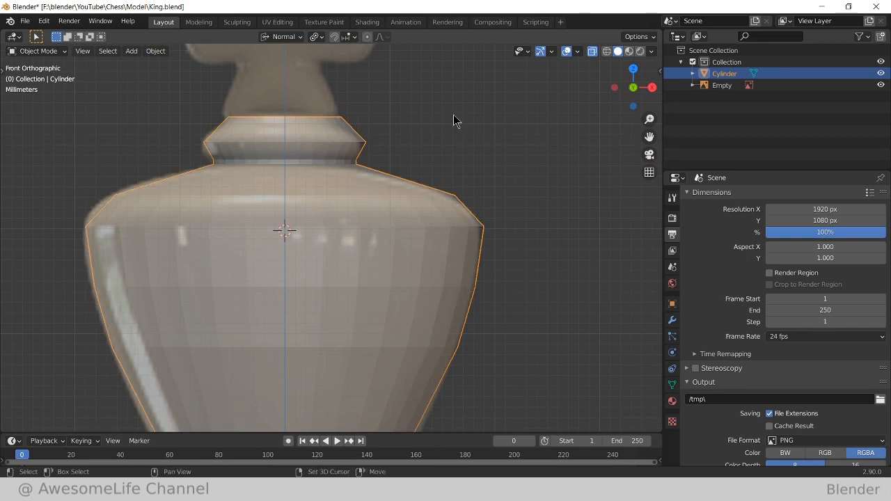
pyautogui.keyDown('shift'); pyautogui.moveTo(453, 119); pyautogui.dragTo(442, 192, button='middle'); pyautogui.keyUp('shift')
pyautogui.press('Tab')
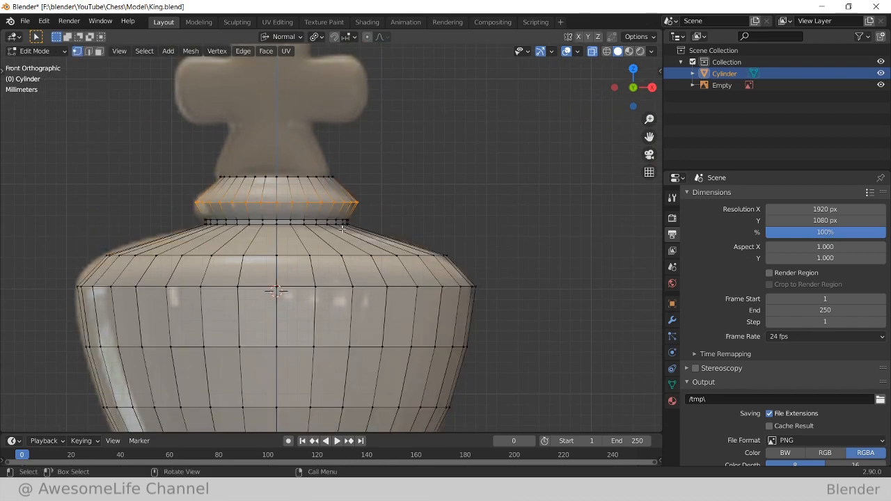
# Fill the collar's open top loop with a face
pyautogui.moveTo(341, 229); pyautogui.dragTo(205, 334, button='middle')
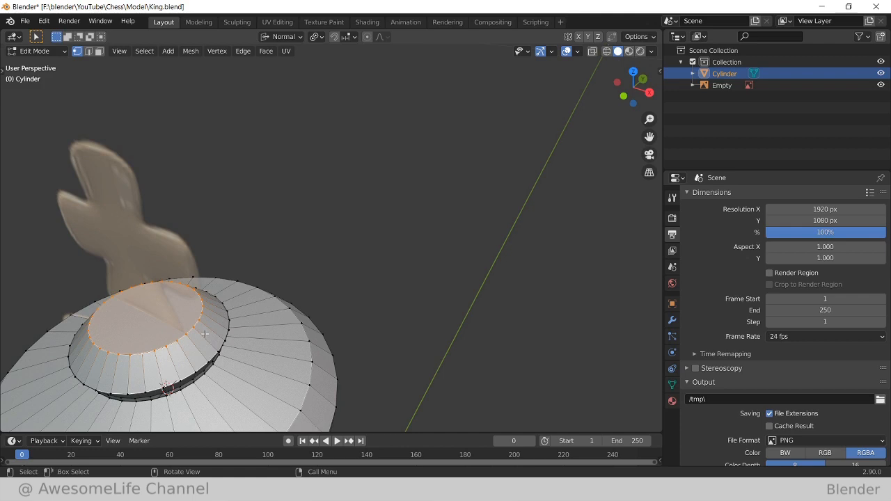
pyautogui.press('KP_7')
pyautogui.keyDown('shift'); pyautogui.moveTo(319, 328); pyautogui.dragTo(272, 137); pyautogui.keyUp('shift')
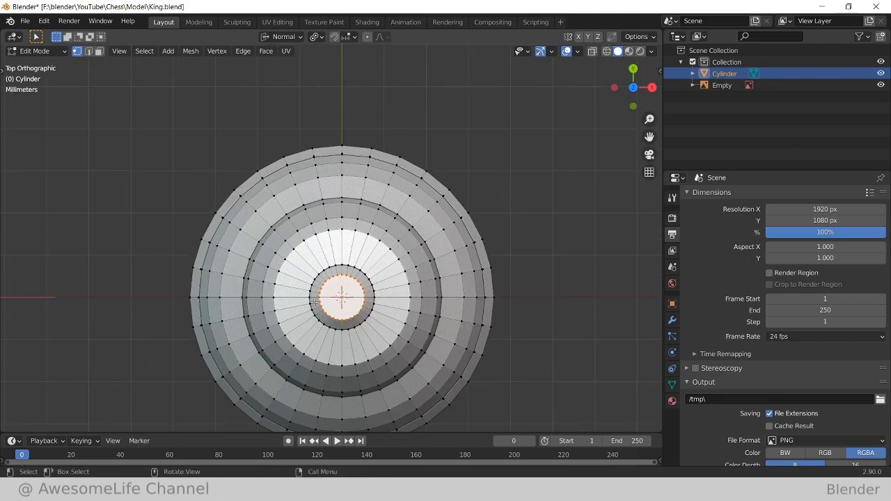
pyautogui.scroll(4, 314, 301)
pyautogui.keyDown('shift'); pyautogui.moveTo(334, 325); pyautogui.dragTo(307, 233, button='middle'); pyautogui.keyUp('shift')
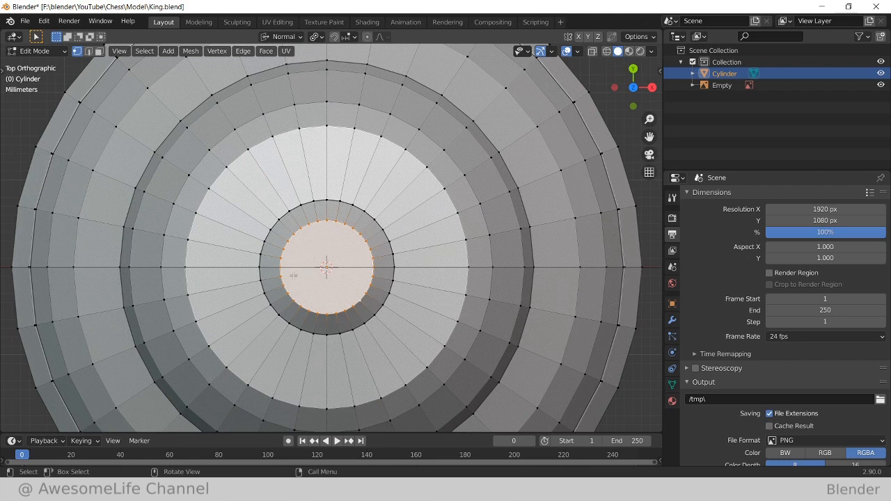
pyautogui.scroll(2, 293, 276)
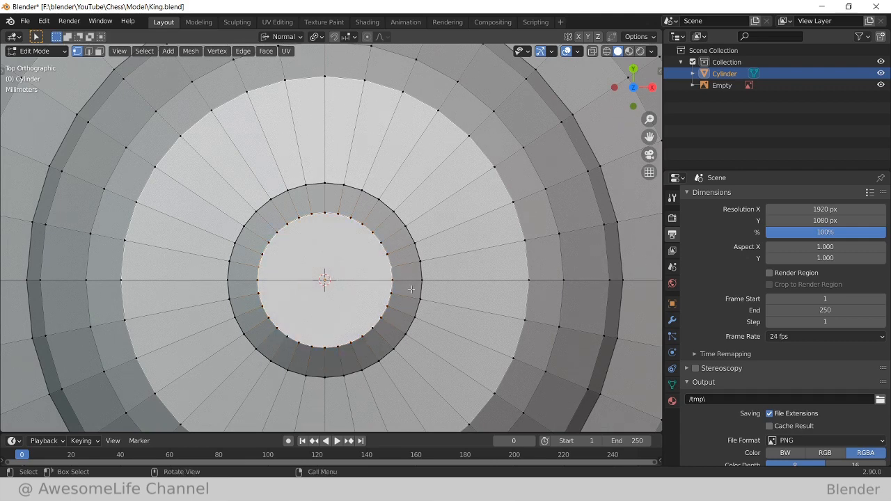
# Split the top face with two parallel edges across it, joining opposite rim vertices on each side of the centre line
pyautogui.press('j')
pyautogui.press('j')
pyautogui.click(89, 50)
pyautogui.click(365, 279)
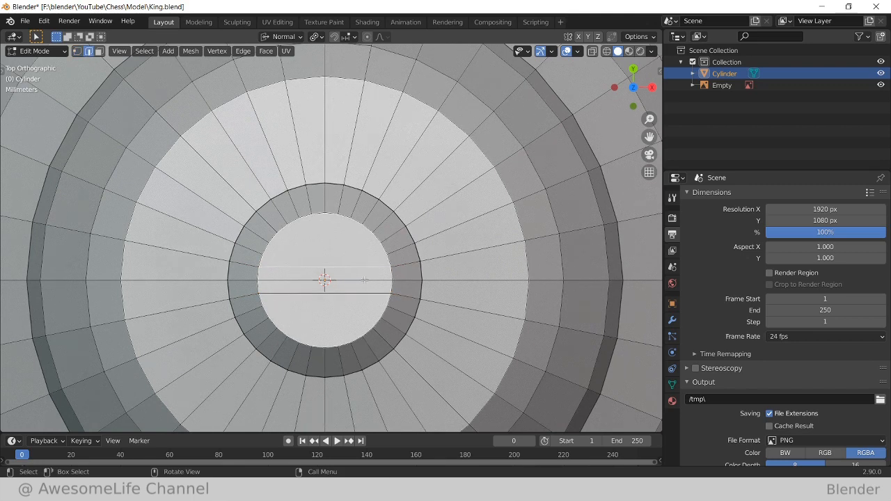
pyautogui.click(365, 282)
pyautogui.scroll(1, 367, 290)
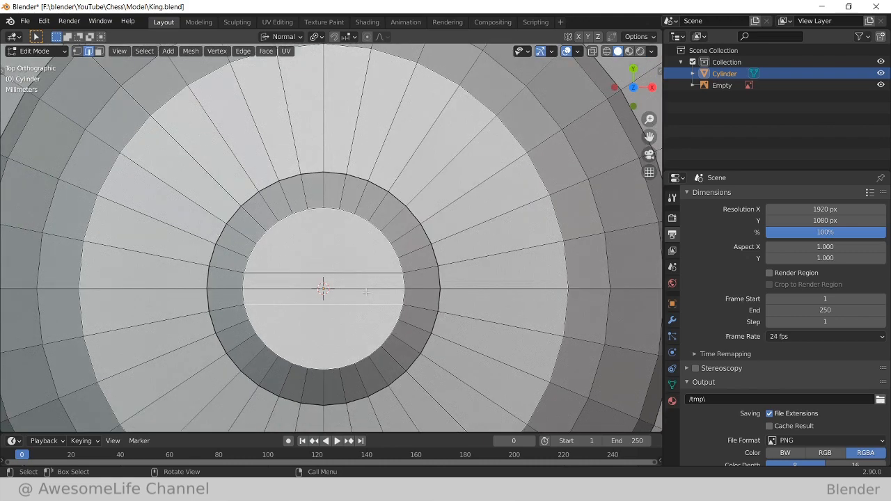
pyautogui.moveTo(360, 281)
pyautogui.mouseDown(button='middle')
pyautogui.moveTo(358, 229)
pyautogui.moveTo(368, 324)
pyautogui.moveTo(369, 296)
pyautogui.mouseUp(button='middle')
# Extrude the top face's centre strip about 5 mm upward and scale its end to about 0.72 for the cross's foot
pyautogui.click(98, 51)
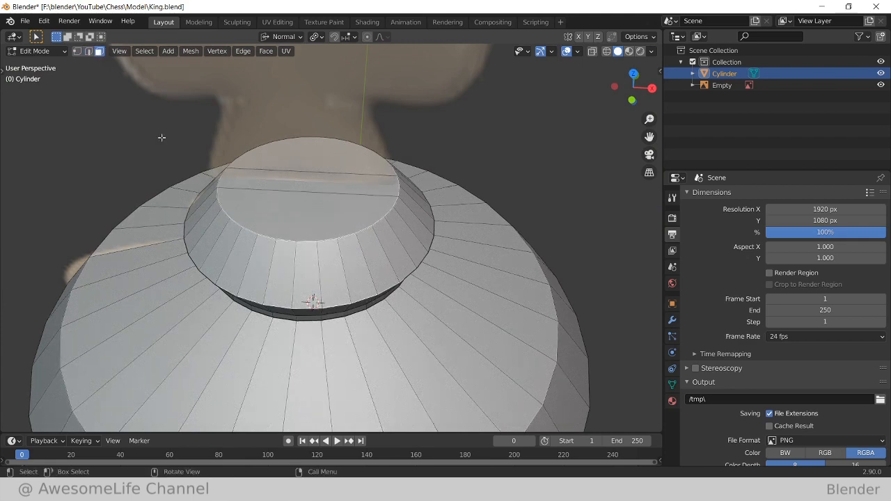
pyautogui.click(272, 183)
pyautogui.press('KP_1')
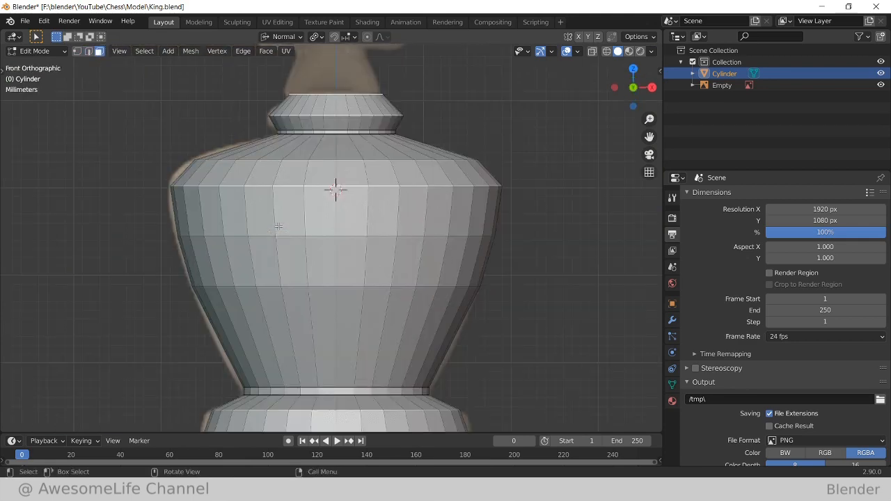
pyautogui.keyDown('shift'); pyautogui.moveTo(278, 189); pyautogui.dragTo(244, 376, button='middle'); pyautogui.keyUp('shift')
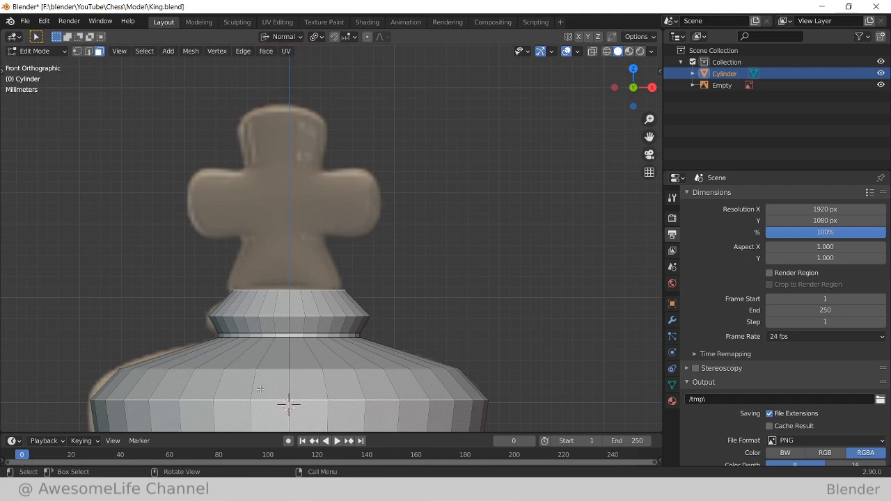
pyautogui.press('e')
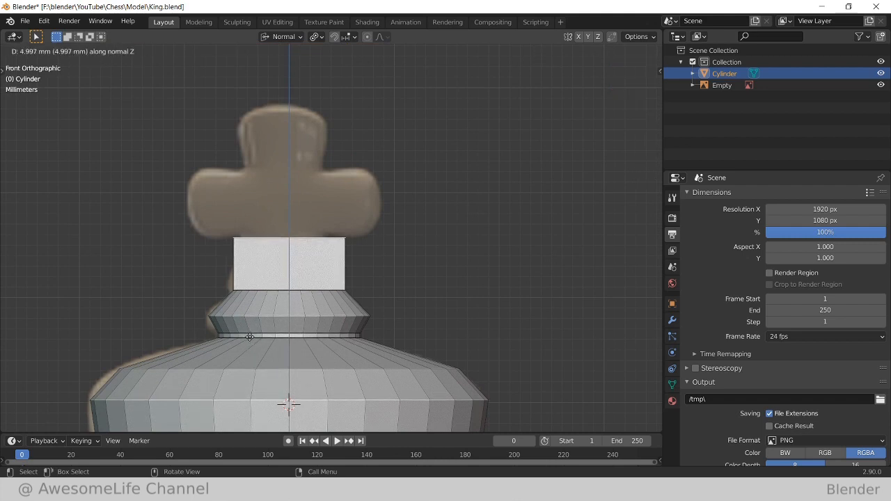
pyautogui.click(249, 337)
pyautogui.press('s')
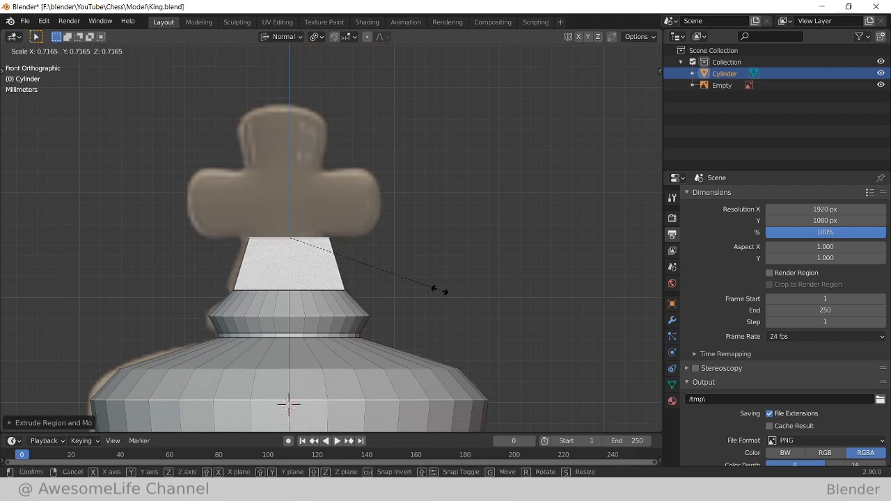
pyautogui.click(438, 290)
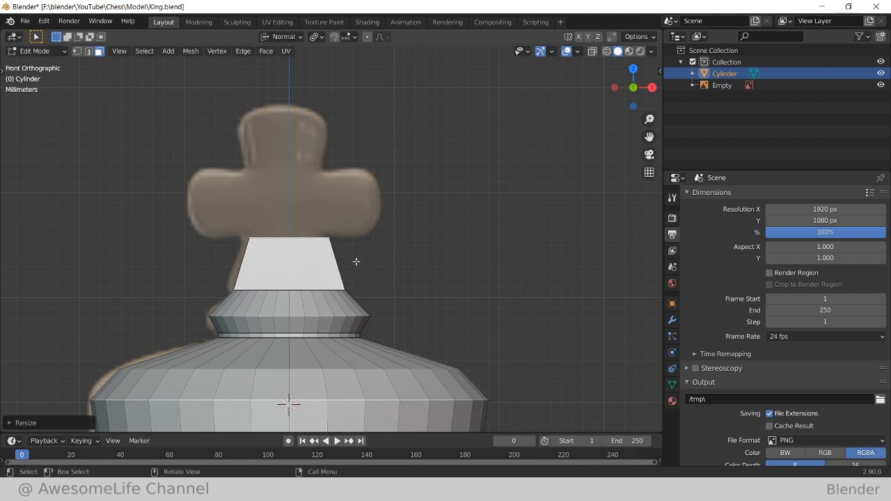
# Extrude the cross's middle block about 6.2 mm upward, then extrude its upper arm near the reference's top and scale the end outward
pyautogui.press('e')
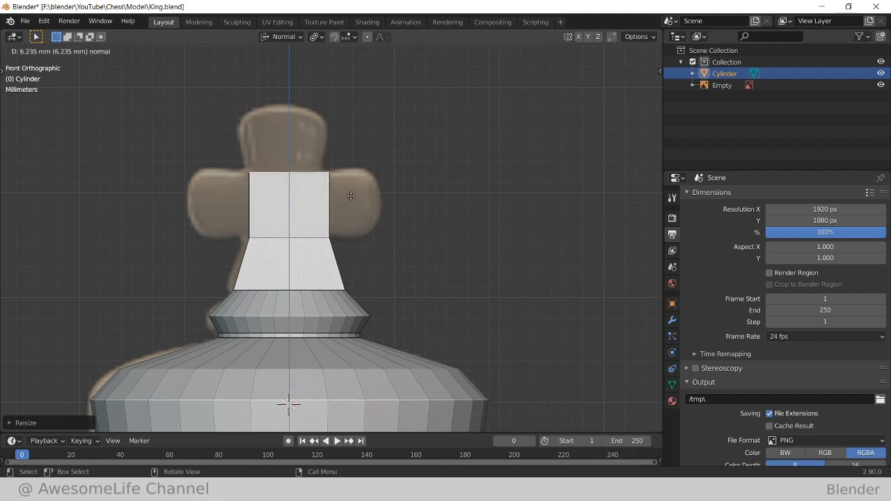
pyautogui.click(350, 195)
pyautogui.press('e')
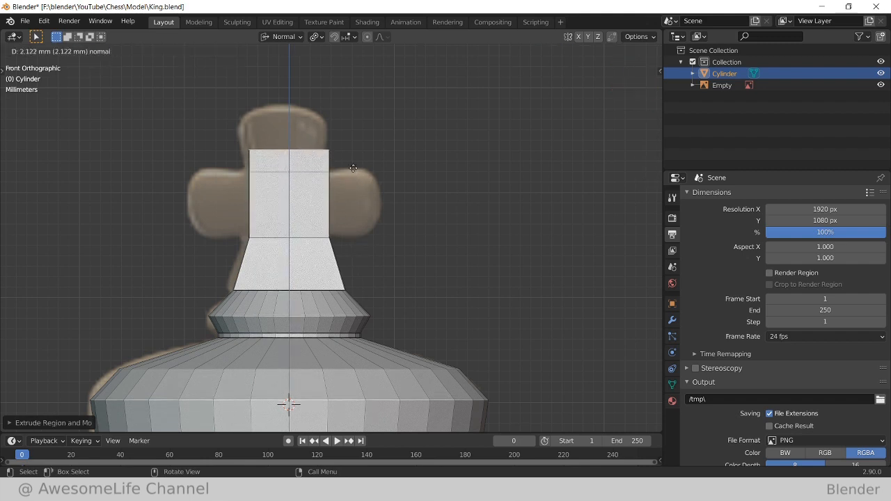
pyautogui.click(343, 136)
pyautogui.press('s')
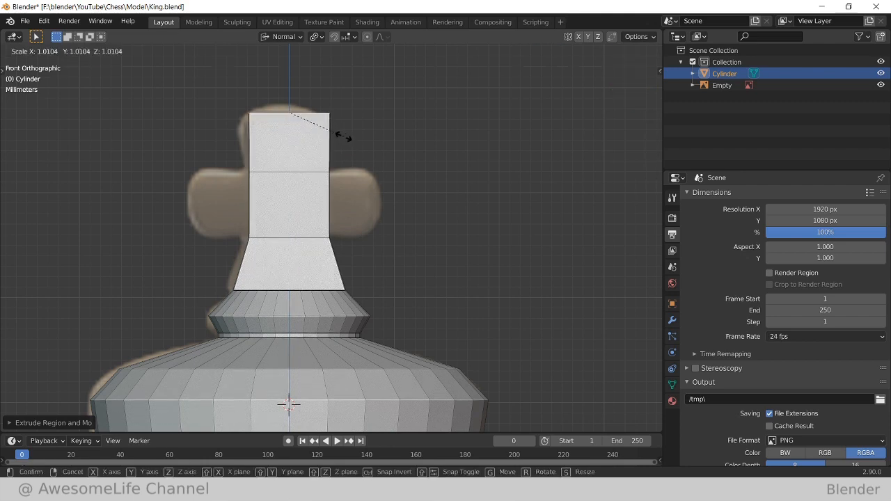
pyautogui.click(364, 137)
# Select the narrow faces on both sides of the cross's middle block, where the horizontal arms start
pyautogui.scroll(-2, 376, 212)
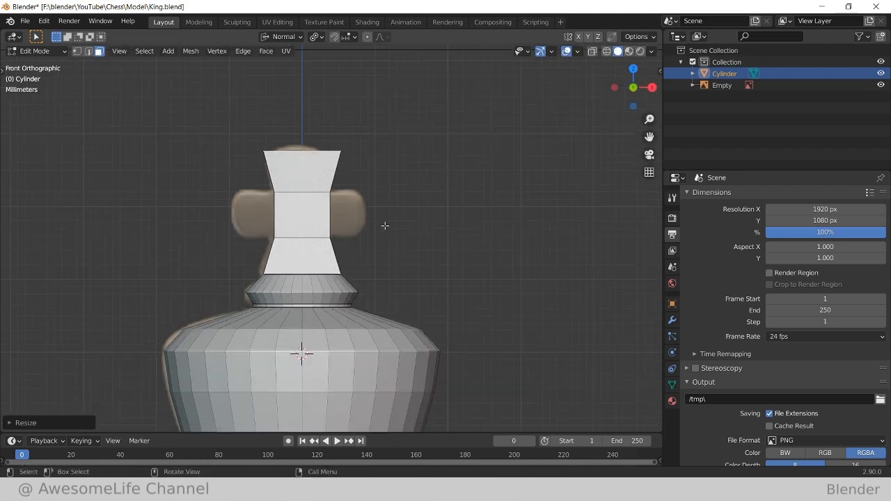
pyautogui.scroll(-1, 378, 253)
pyautogui.moveTo(378, 253); pyautogui.dragTo(273, 252, button='middle')
pyautogui.scroll(5, 272, 252)
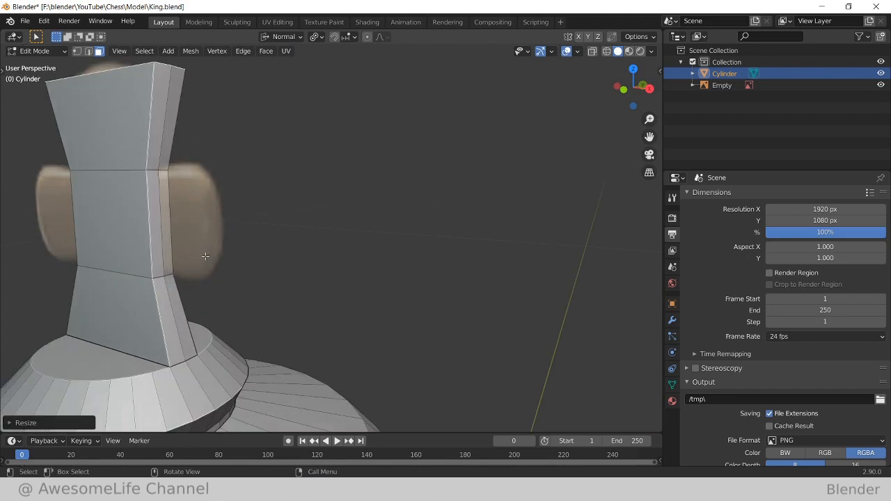
pyautogui.click(155, 230)
pyautogui.keyDown('shift'); pyautogui.click(165, 228); pyautogui.keyUp('shift')
pyautogui.scroll(-3, 130, 235)
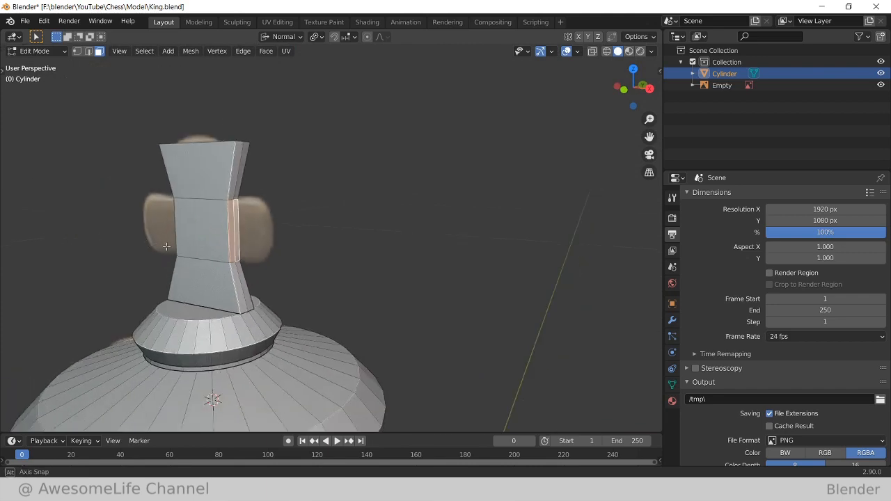
pyautogui.moveTo(166, 246); pyautogui.dragTo(381, 268, button='middle')
pyautogui.press('KP_5')
pyautogui.press('KP_1')
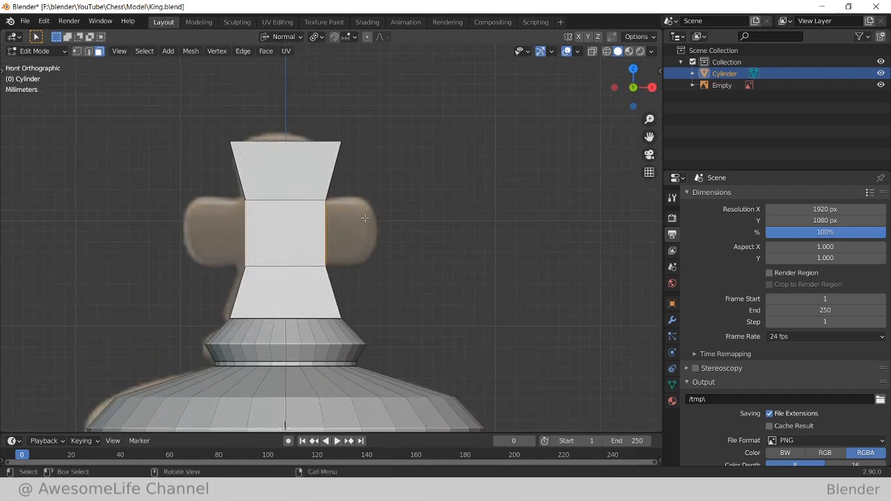
# Try to pull the middle block's side faces outward along their normals
pyautogui.press('g')
pyautogui.press('z')
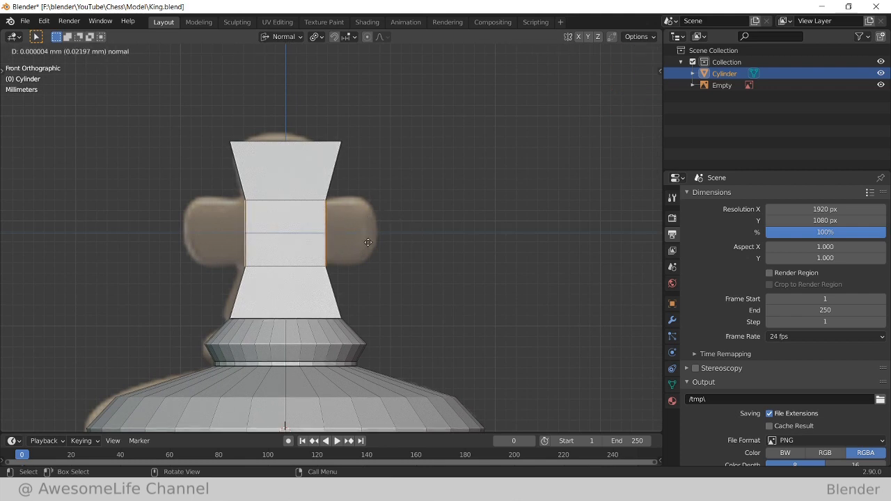
pyautogui.click(367, 241)
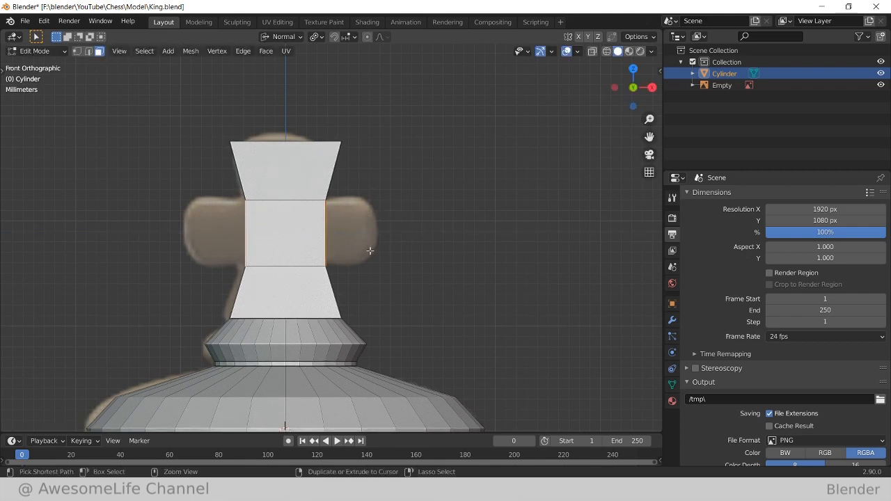
# Examine the cross's middle block and its selected side faces from both sides
pyautogui.scroll(-2, 366, 261)
pyautogui.moveTo(367, 261)
pyautogui.mouseDown(button='middle')
pyautogui.moveTo(304, 302)
pyautogui.moveTo(260, 314)
pyautogui.moveTo(357, 261)
pyautogui.mouseUp(button='middle')
pyautogui.scroll(3, 357, 261)
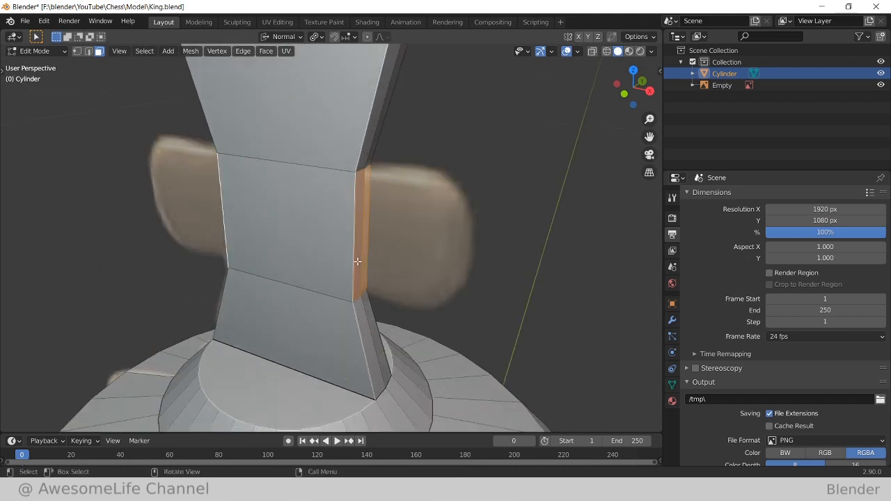
pyautogui.scroll(-4, 357, 261)
pyautogui.keyDown('shift'); pyautogui.moveTo(250, 272); pyautogui.dragTo(440, 330, button='middle'); pyautogui.keyUp('shift')
pyautogui.moveTo(358, 342); pyautogui.dragTo(313, 295, button='middle')
pyautogui.scroll(2, 313, 294)
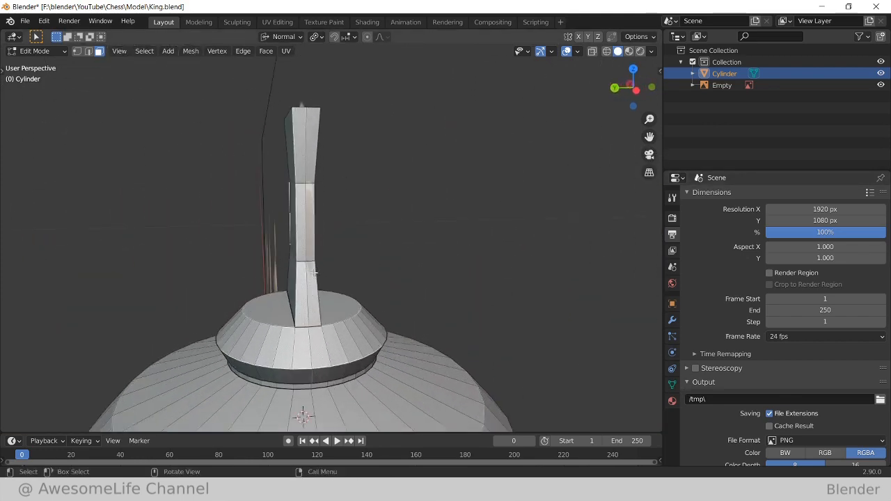
pyautogui.moveTo(311, 236); pyautogui.dragTo(292, 337, button='middle')
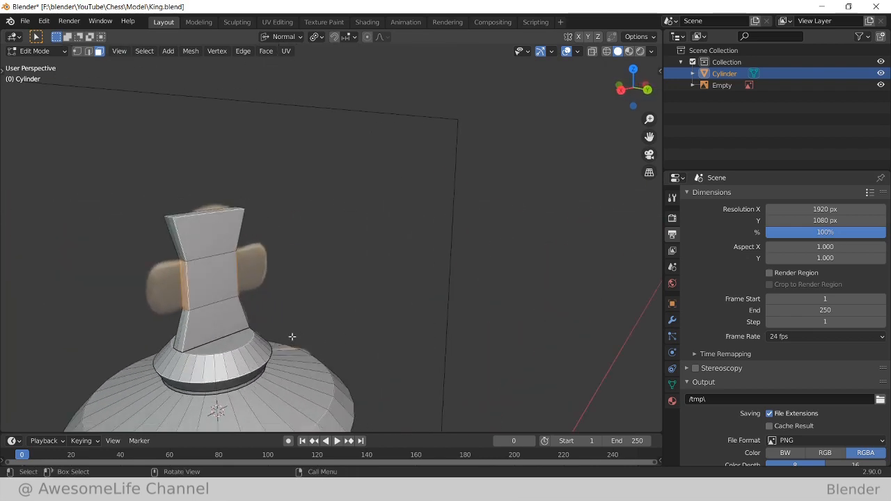
# Set the transform pivot point to Individual Origins so each selected face transforms about its own centre
pyautogui.click(298, 38)
pyautogui.click(319, 37)
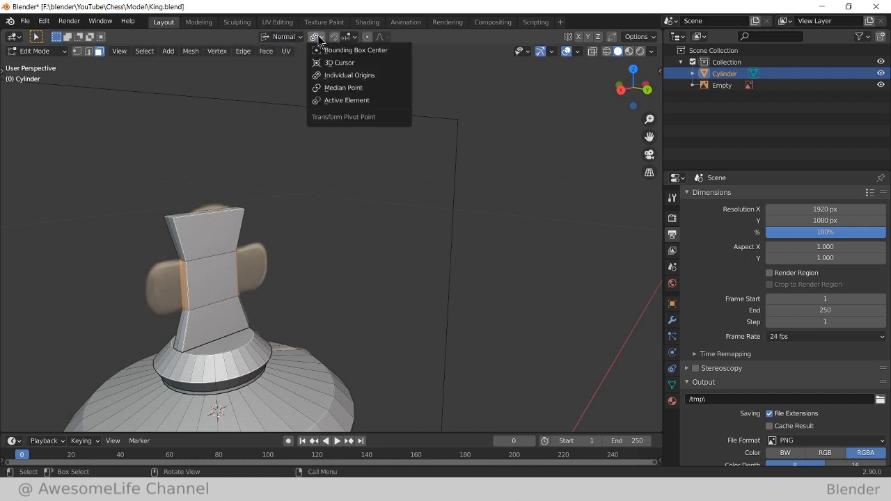
pyautogui.click(320, 37)
pyautogui.click(318, 37)
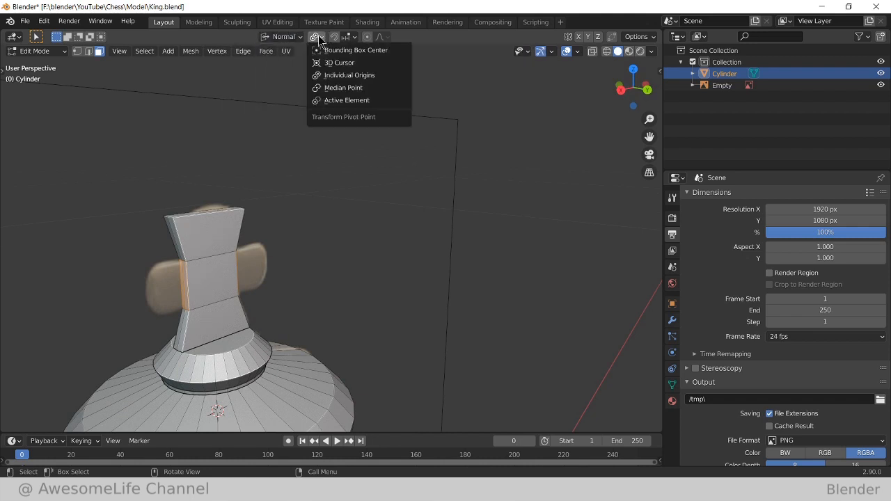
pyautogui.click(328, 78)
# Extrude the two side faces of the cross's middle block outward about 4.4 mm along their normals to form the horizontal arms
pyautogui.scroll(-3, 317, 223)
pyautogui.moveTo(314, 224); pyautogui.dragTo(268, 231, button='middle')
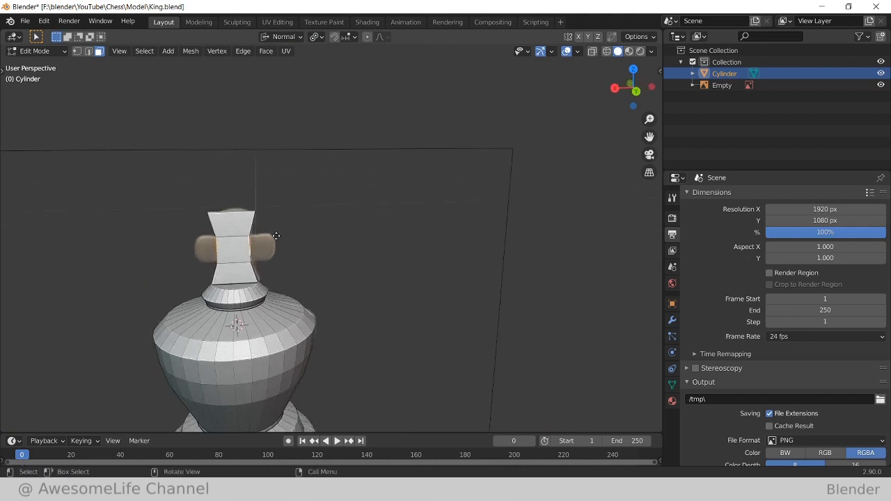
pyautogui.press('e')
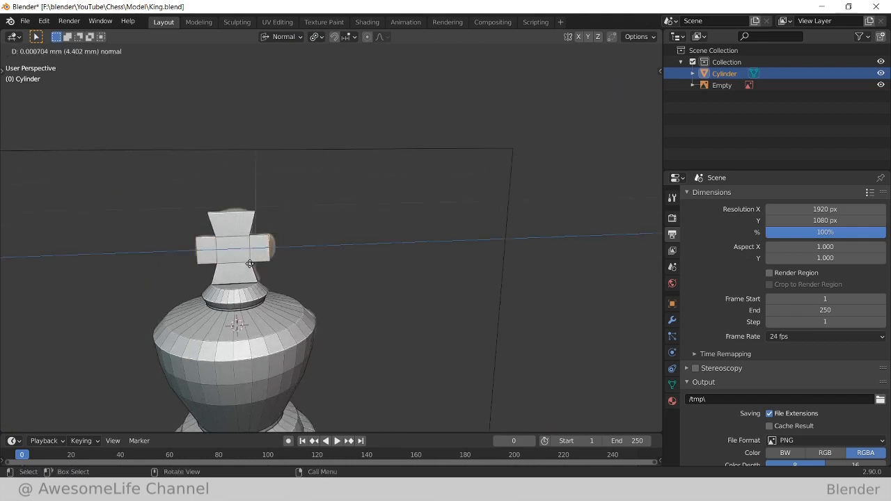
pyautogui.click(250, 265)
# In front view, scale the end faces of both horizontal arms by about 1.33 so the arms flare outward
pyautogui.press('KP_1')
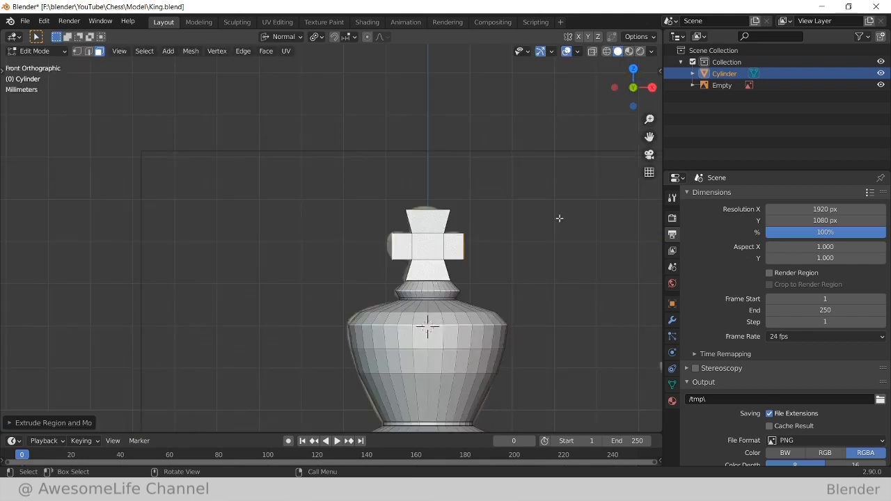
pyautogui.scroll(4, 423, 250)
pyautogui.keyDown('shift'); pyautogui.moveTo(490, 277); pyautogui.dragTo(361, 278, button='middle'); pyautogui.keyUp('shift')
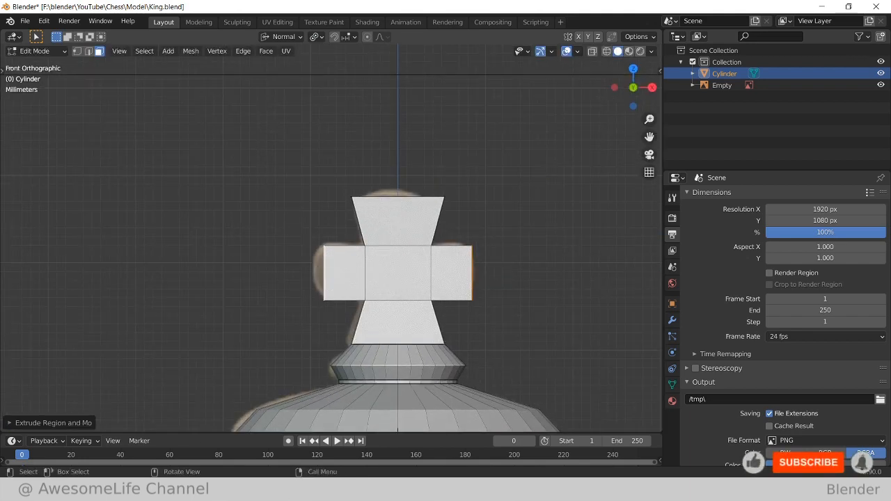
pyautogui.press('s')
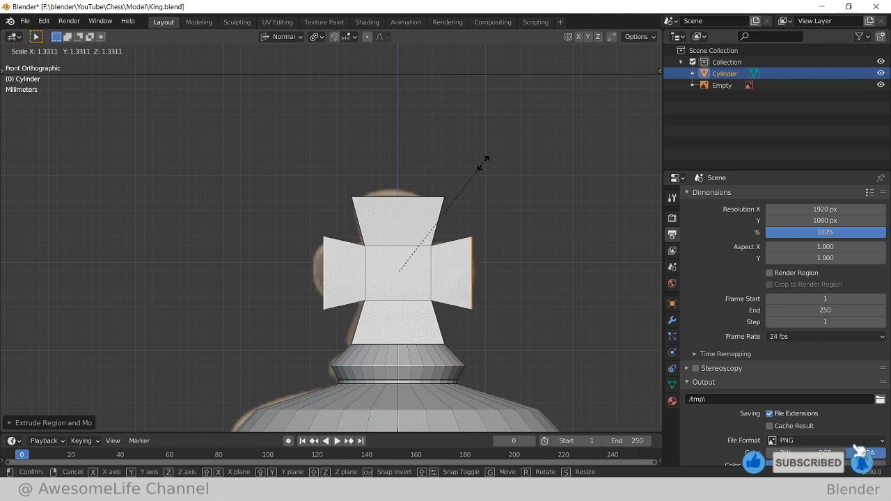
pyautogui.click(482, 163)
# Return the king to Object Mode and hide the reference image empty so that only the model is shown
pyautogui.scroll(-5, 478, 285)
pyautogui.moveTo(406, 295); pyautogui.dragTo(335, 335, button='middle')
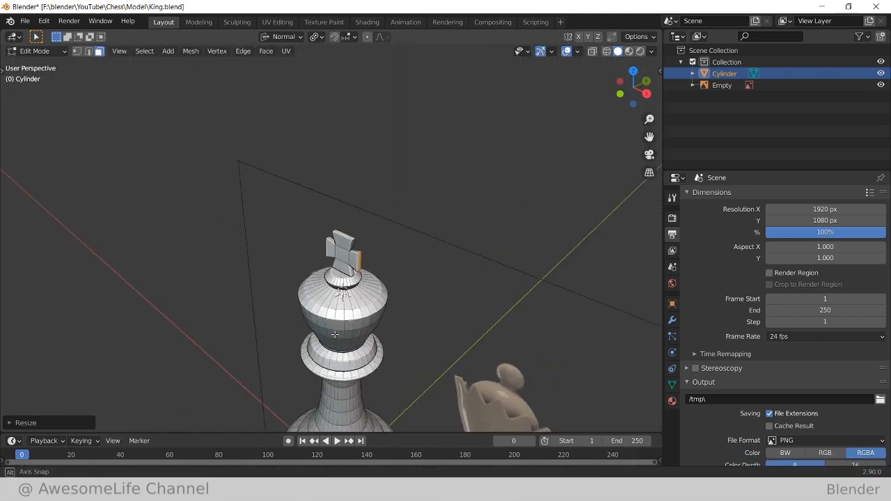
pyautogui.scroll(6, 334, 335)
pyautogui.click(465, 298)
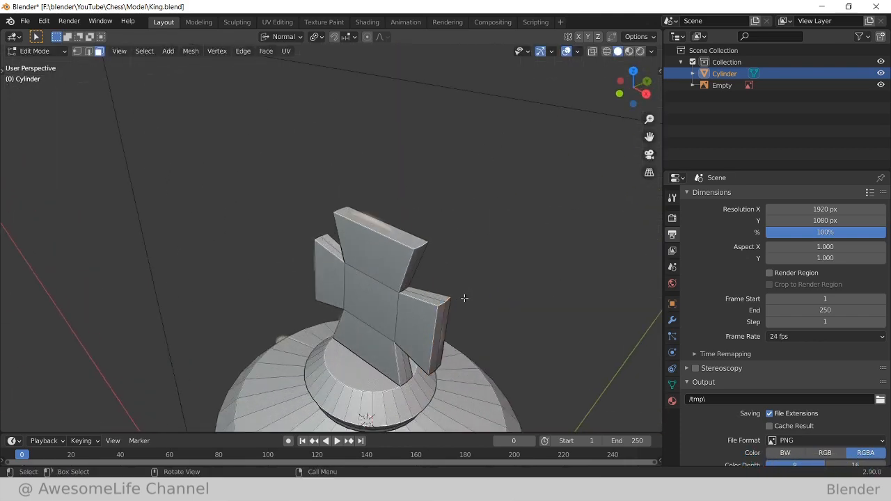
pyautogui.moveTo(440, 300); pyautogui.dragTo(418, 279, button='middle')
pyautogui.scroll(-8, 450, 276)
pyautogui.press('Tab')
pyautogui.click(418, 280)
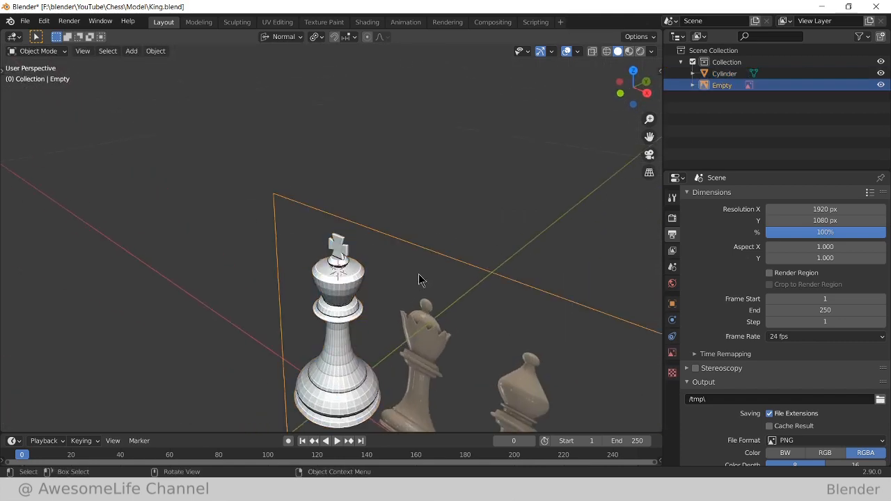
pyautogui.click(880, 85)
pyautogui.moveTo(317, 358); pyautogui.dragTo(338, 264, button='middle')
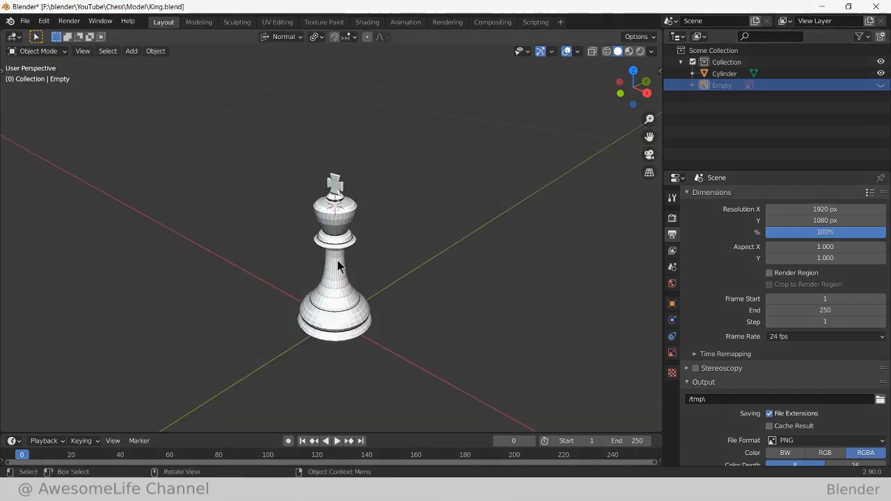